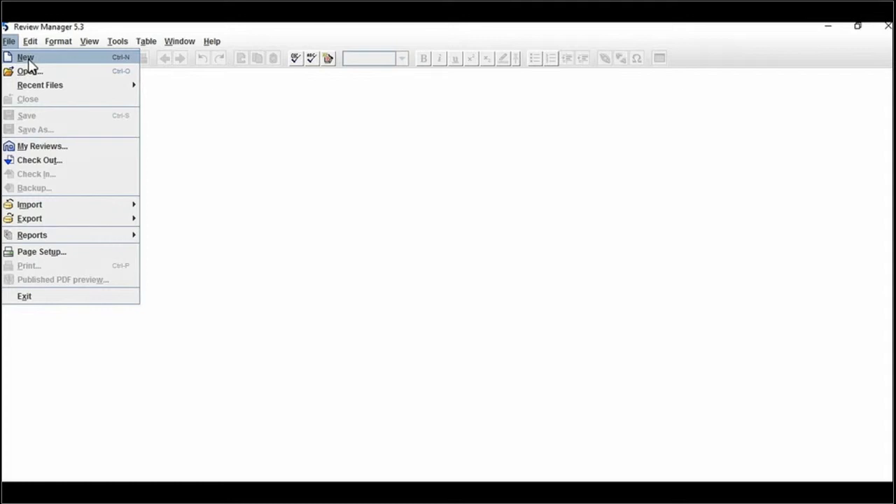
Start a new review of type Flexible review with the Prognosis sub type
{"action": "left_click", "coordinate": [28, 62]}
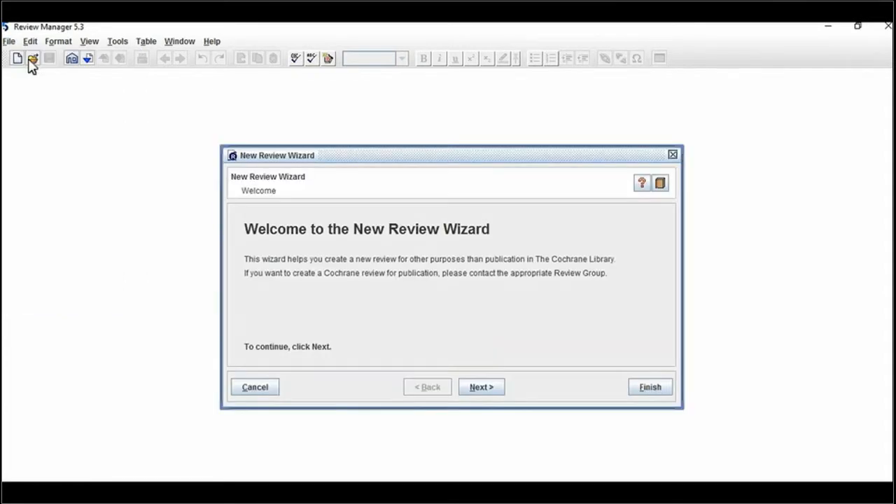
{"action": "left_click", "coordinate": [479, 395]}
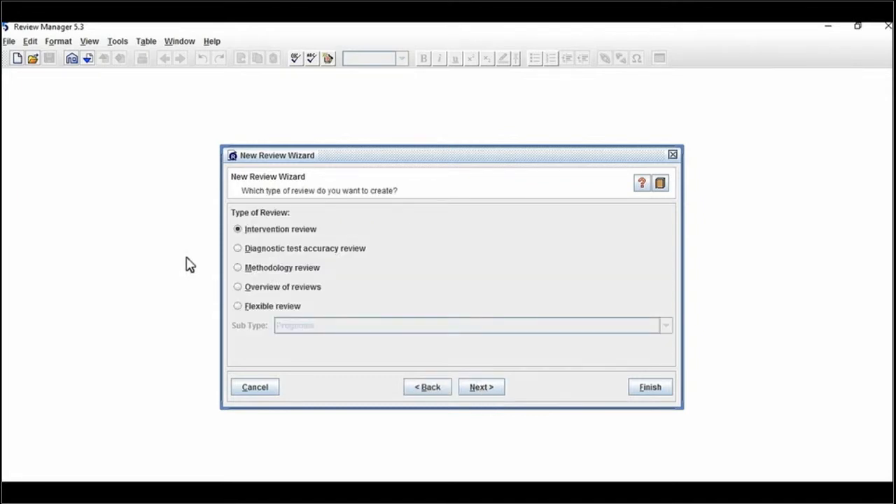
{"action": "left_click", "coordinate": [238, 309]}
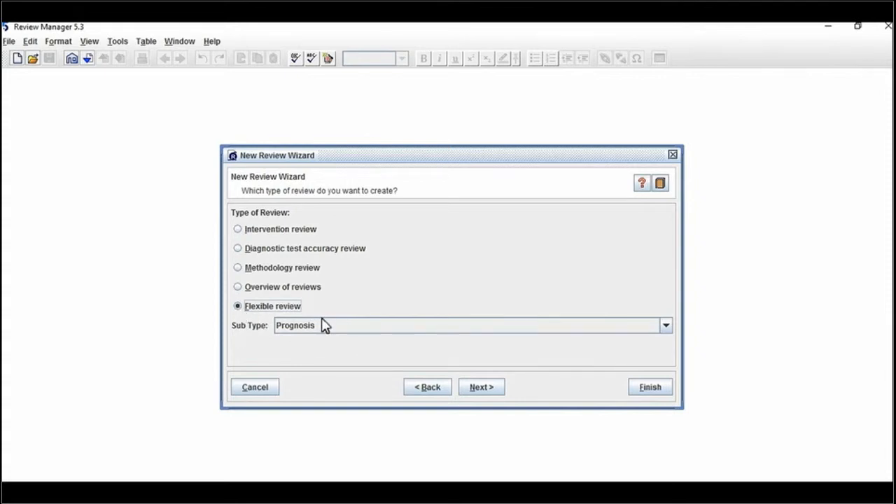
{"action": "left_click", "coordinate": [480, 387]}
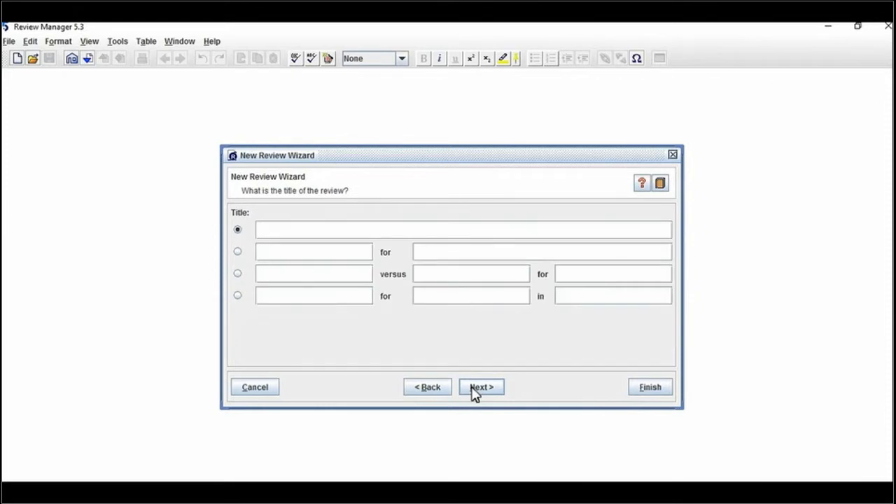
Title the review "Pregnancy outcomes & determinants", set its stage to Full review and create it
{"action": "type", "text": "Pregnancy outcomes"}
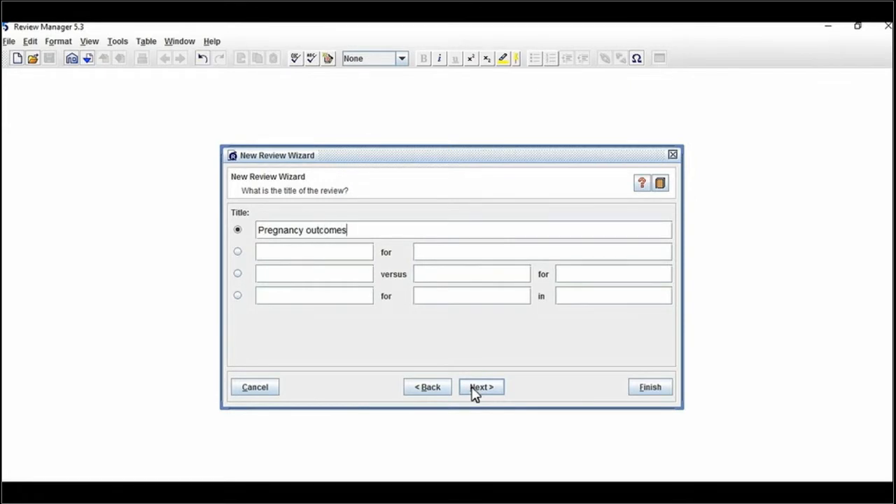
{"action": "type", "text": " & determinants"}
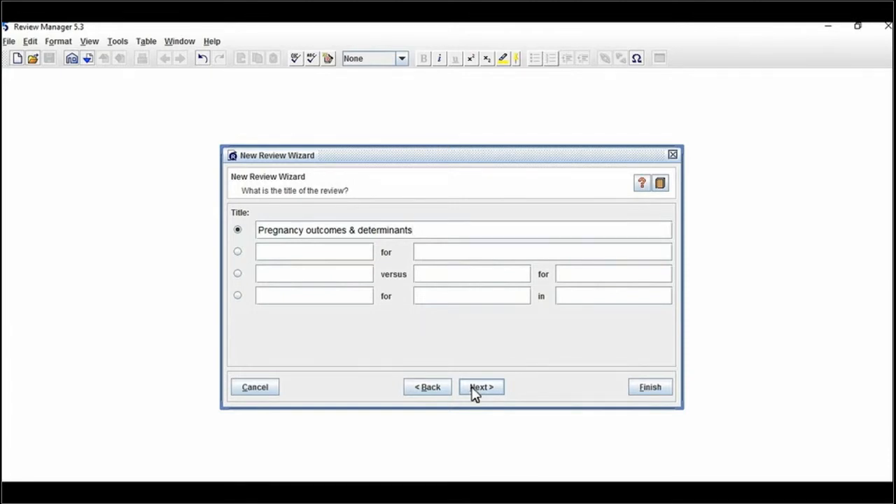
{"action": "left_click", "coordinate": [472, 390]}
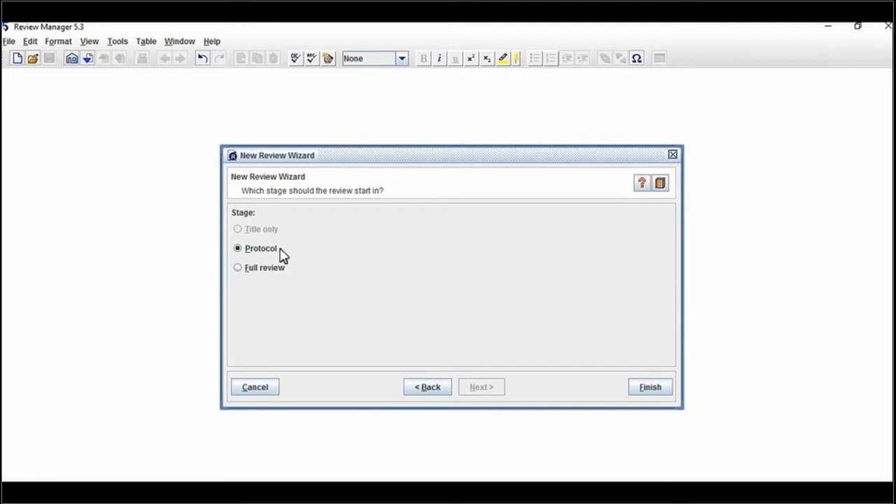
{"action": "left_click", "coordinate": [238, 270]}
{"action": "left_click", "coordinate": [655, 392]}
{"action": "left_click", "coordinate": [651, 388]}
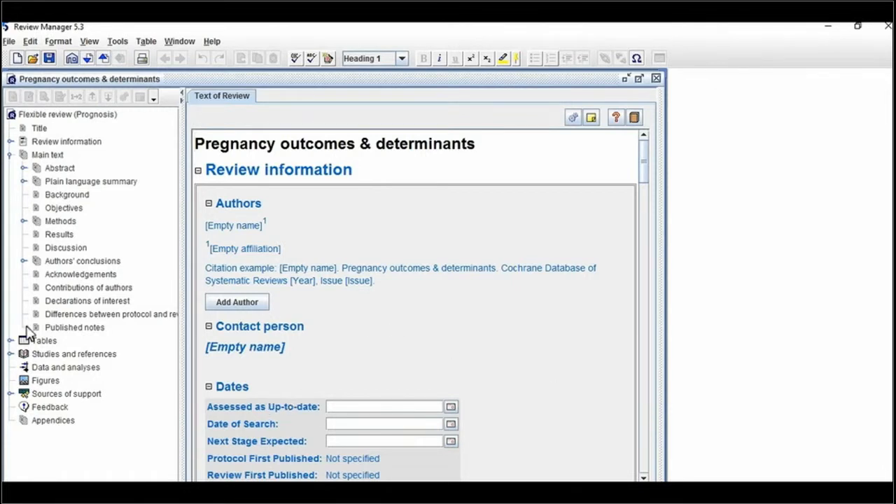
Add the first included study, using the author's surname plus "et al, 2006" as Study ID, published data only and year 2006
{"action": "left_click", "coordinate": [45, 382]}
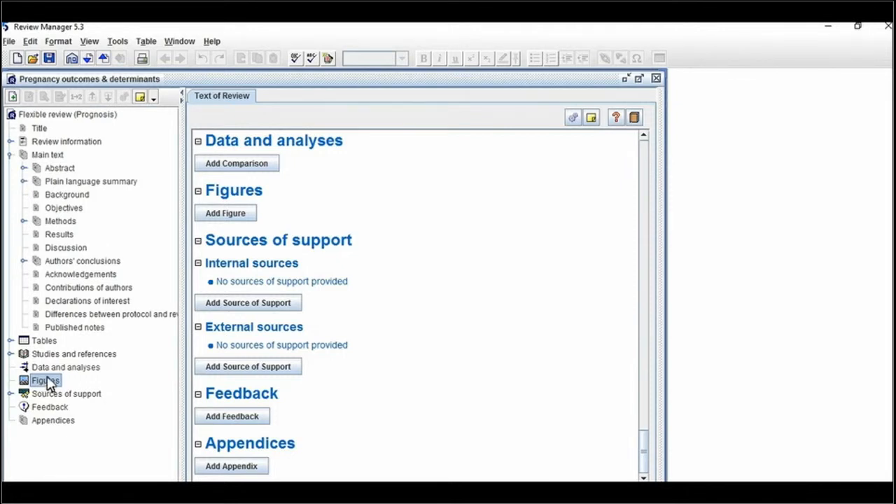
{"action": "left_click", "coordinate": [44, 357]}
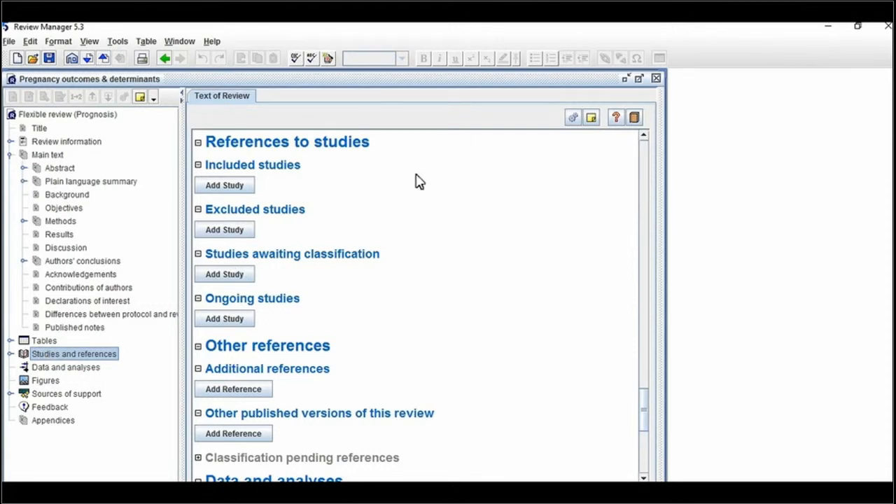
{"action": "left_click", "coordinate": [223, 186]}
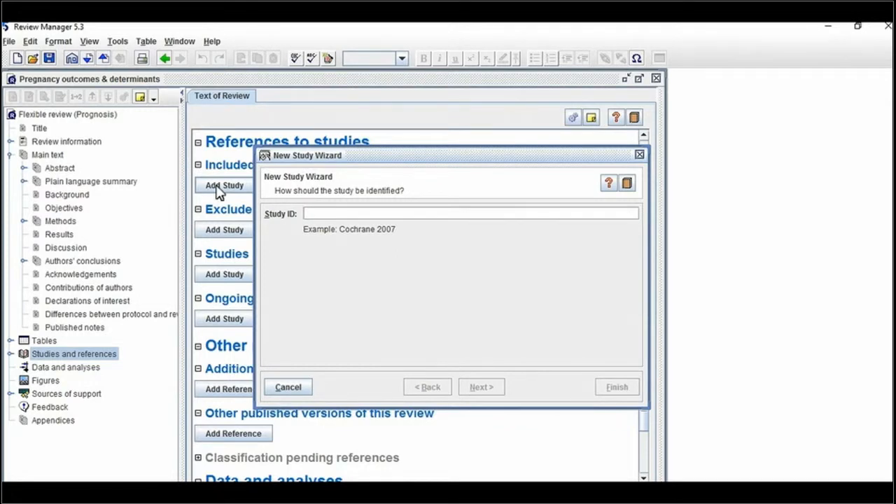
{"action": "type", "text": "Limlom"}
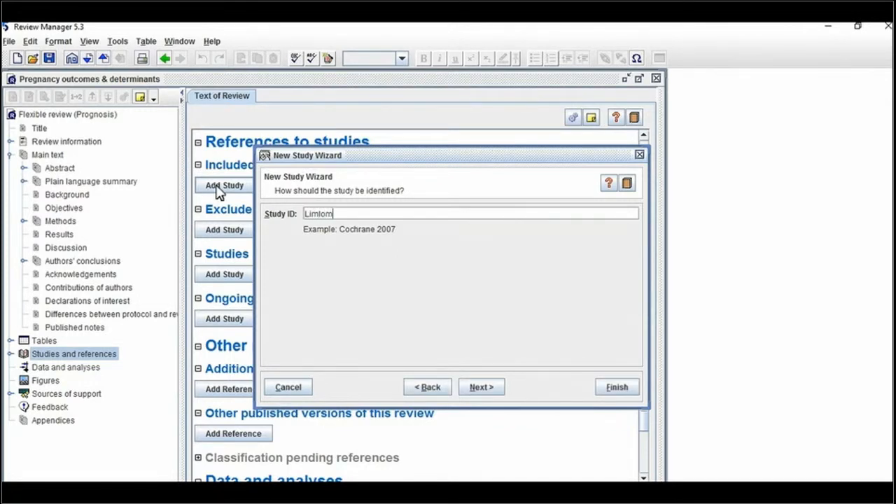
{"action": "type", "text": "wongse et al, 2006"}
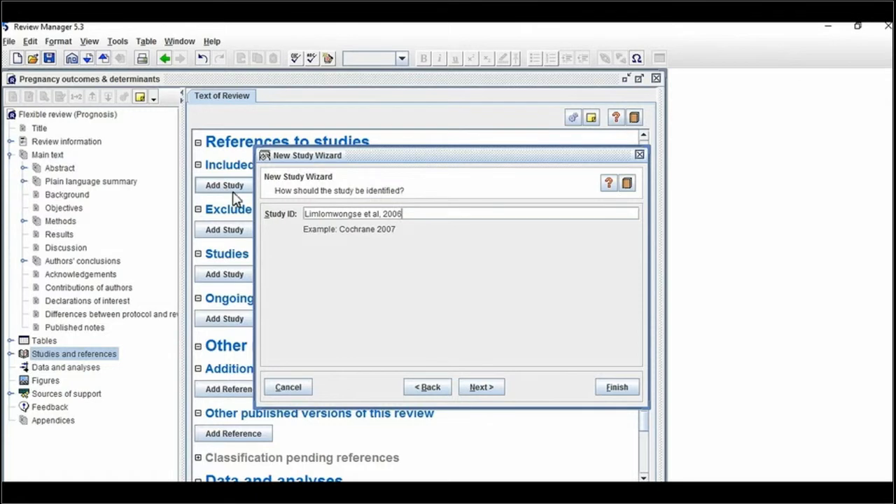
{"action": "left_click", "coordinate": [479, 389]}
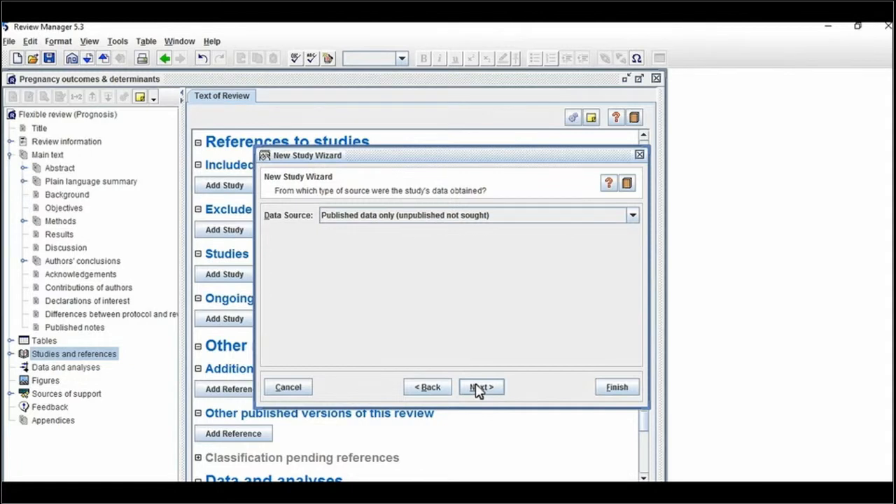
{"action": "left_click", "coordinate": [481, 392]}
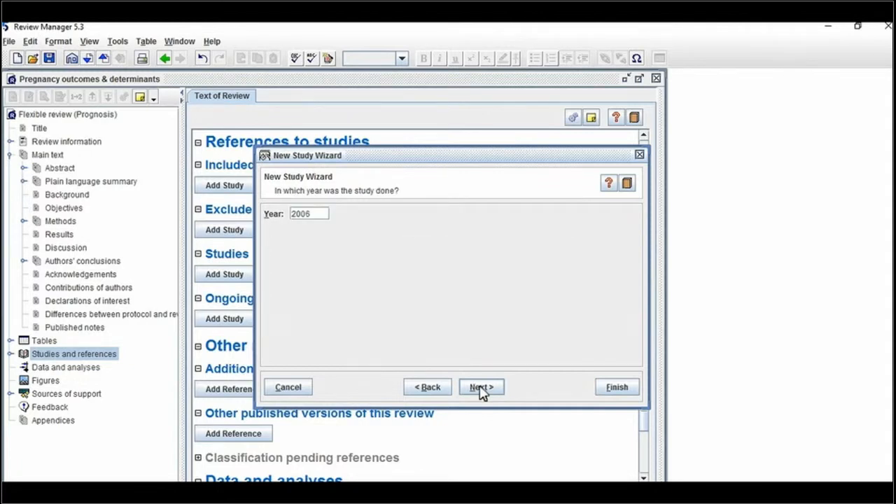
{"action": "left_click", "coordinate": [481, 392]}
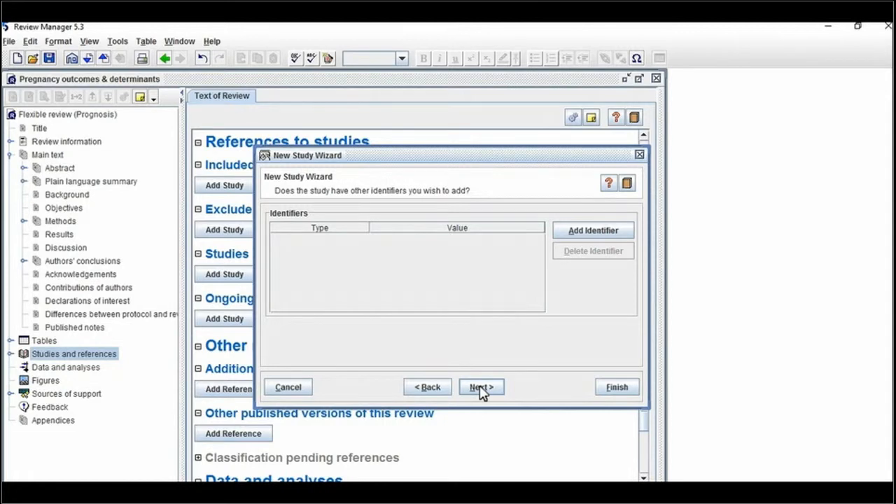
{"action": "left_click", "coordinate": [481, 393]}
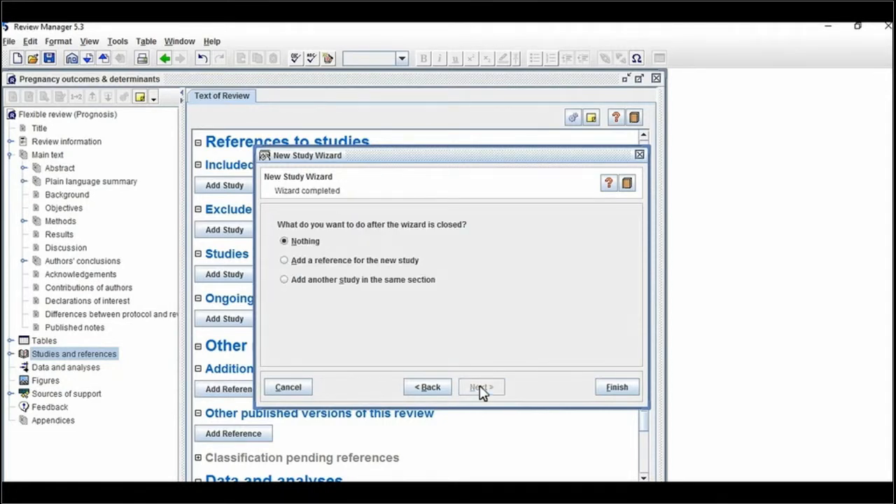
{"action": "left_click", "coordinate": [618, 389]}
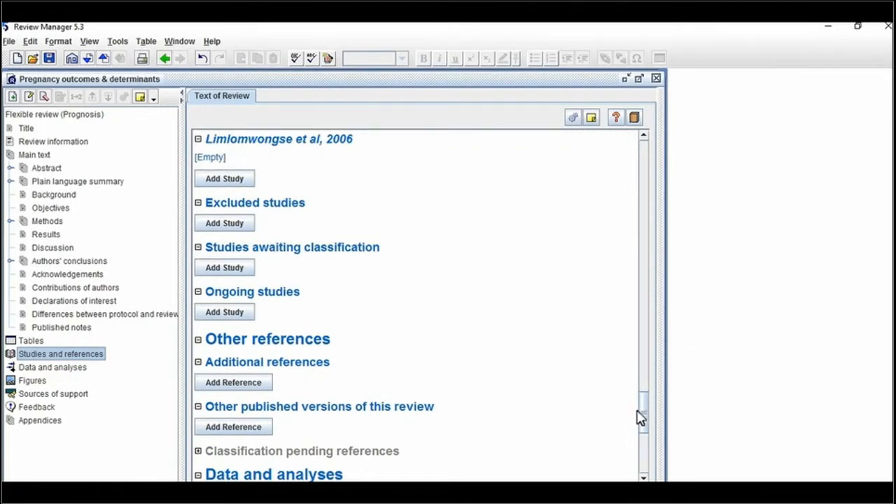
Add a second included study, identified by its author's surname plus "et al, 2006", keeping the default data source and no other identifiers
{"action": "left_click_drag", "start_coordinate": [645, 418], "coordinate": [650, 404]}
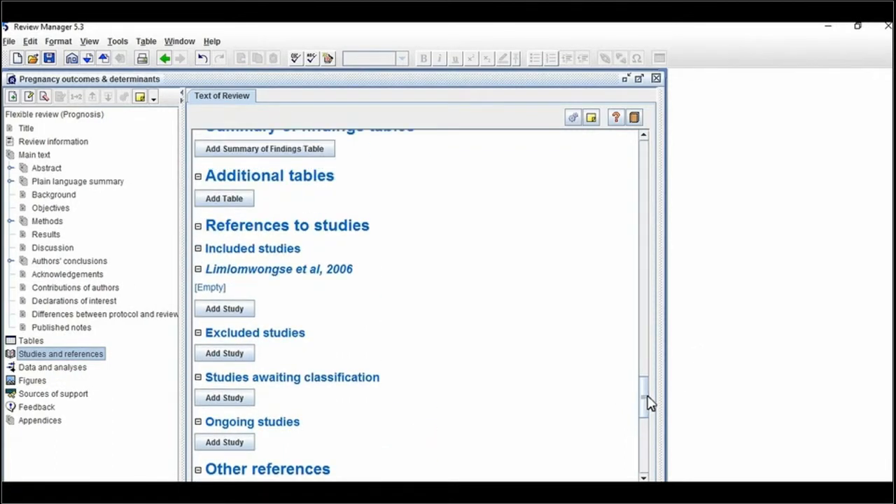
{"action": "left_click", "coordinate": [222, 310]}
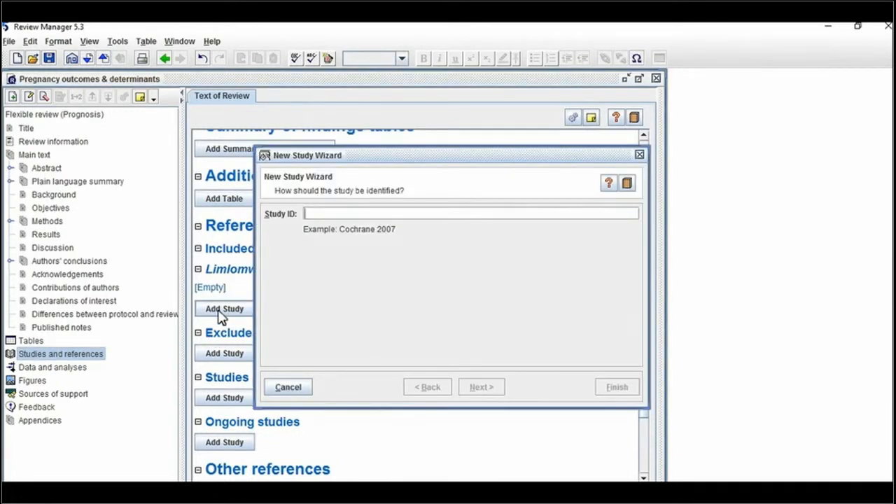
{"action": "type", "text": "A"}
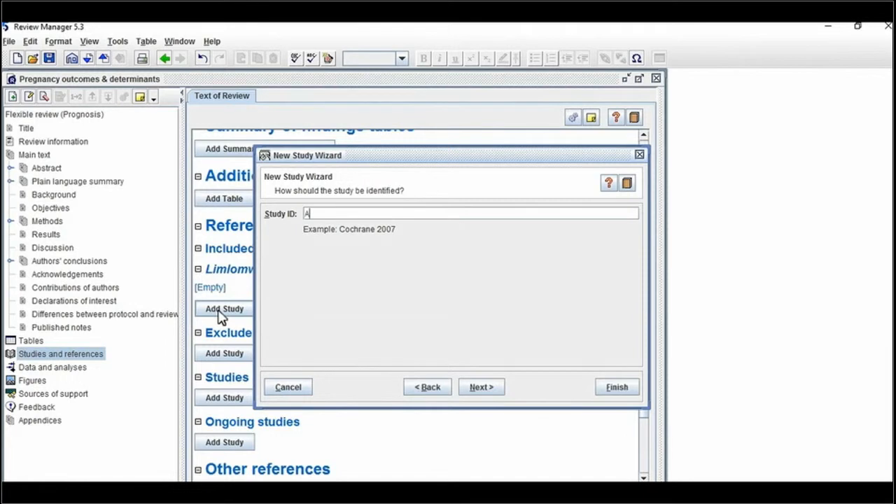
{"action": "type", "text": "biodun et al, 2006"}
{"action": "left_click", "coordinate": [490, 393]}
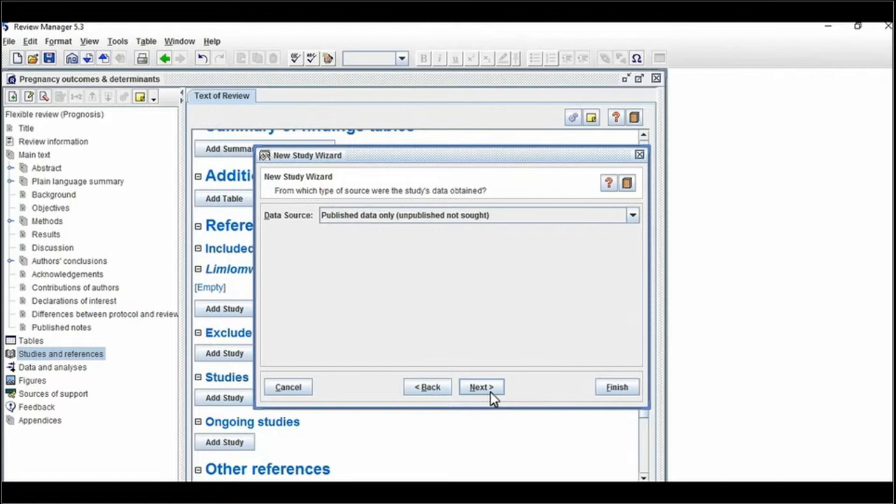
{"action": "left_click", "coordinate": [490, 395]}
{"action": "left_click", "coordinate": [491, 392]}
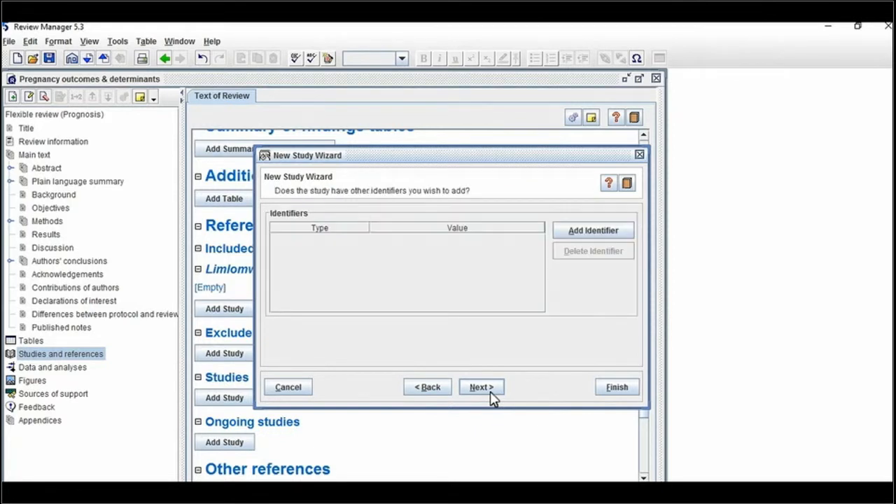
{"action": "left_click", "coordinate": [490, 392]}
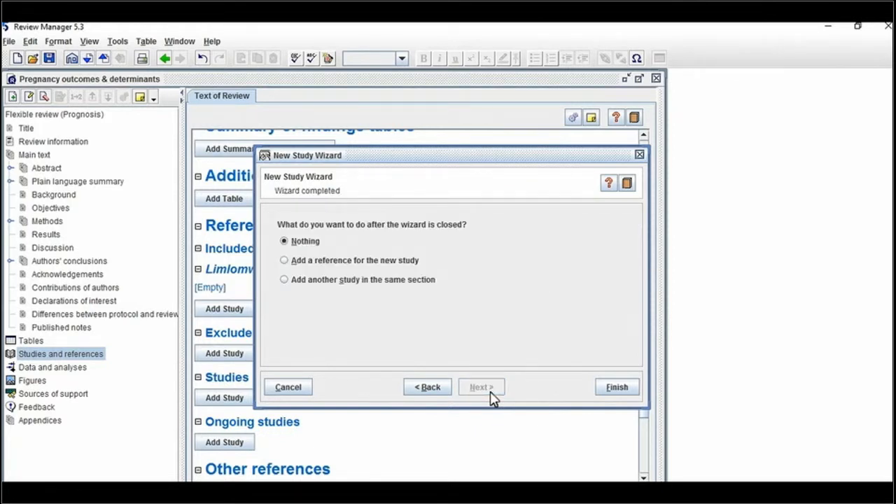
{"action": "left_click", "coordinate": [617, 389]}
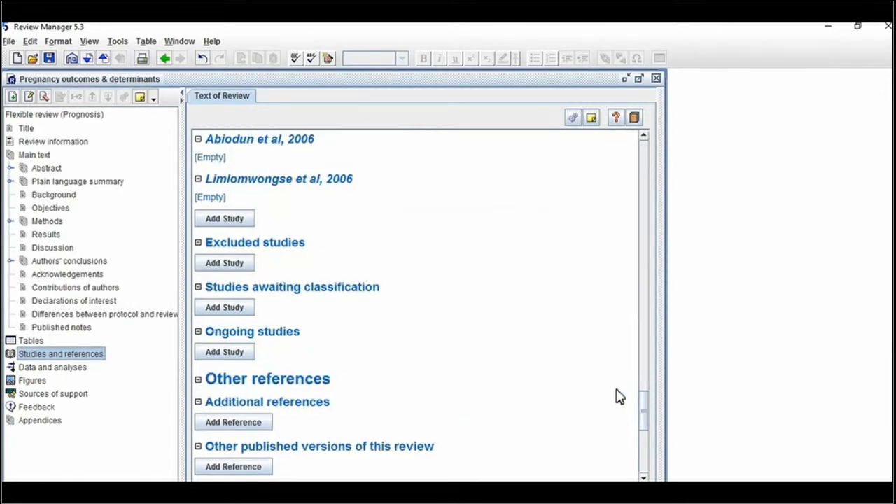
Add a third included study, identified by its author's surname plus "et al, 2007", with published data only and year 2007
{"action": "left_click_drag", "start_coordinate": [645, 417], "coordinate": [644, 404]}
{"action": "left_click", "coordinate": [208, 319]}
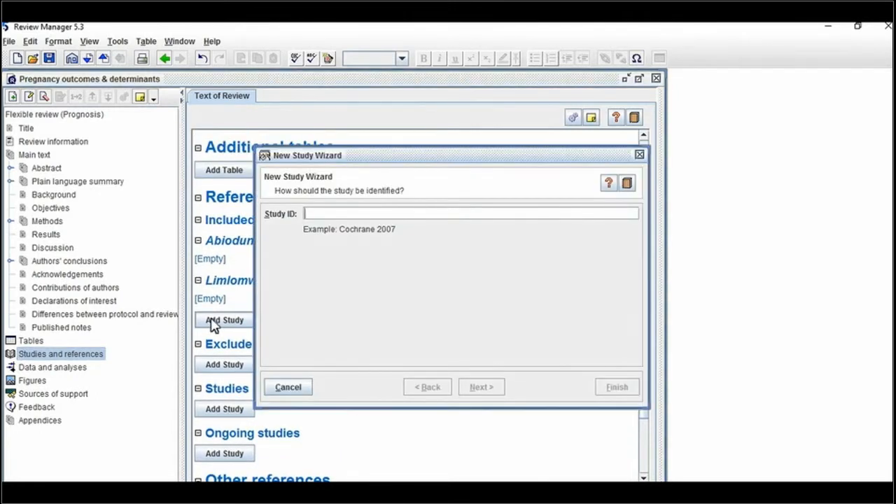
{"action": "type", "text": "Xie et al, 2007"}
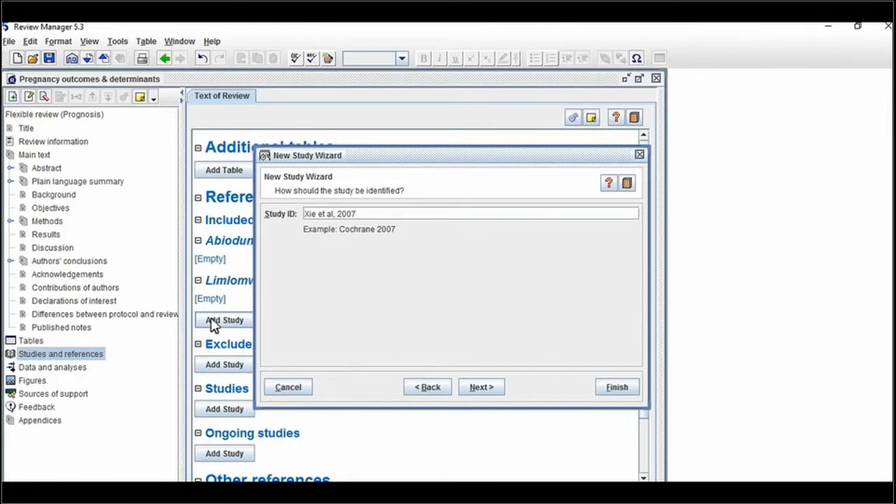
{"action": "left_click", "coordinate": [474, 391]}
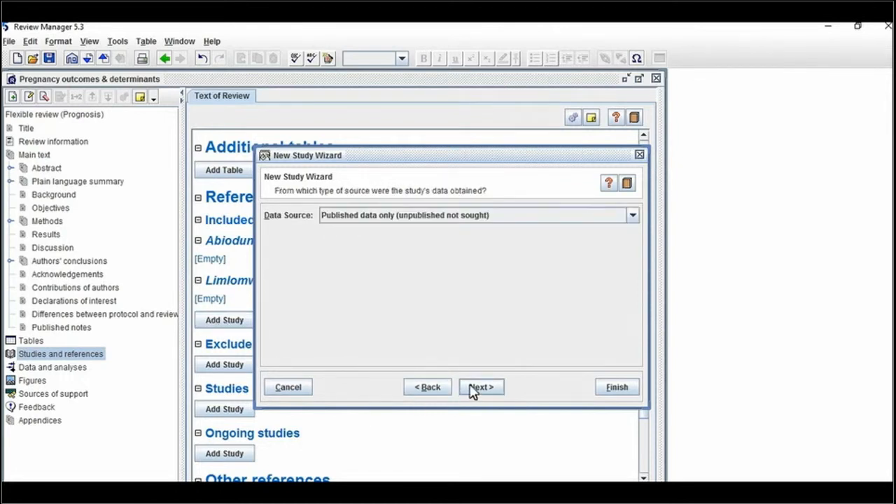
{"action": "left_click", "coordinate": [473, 391]}
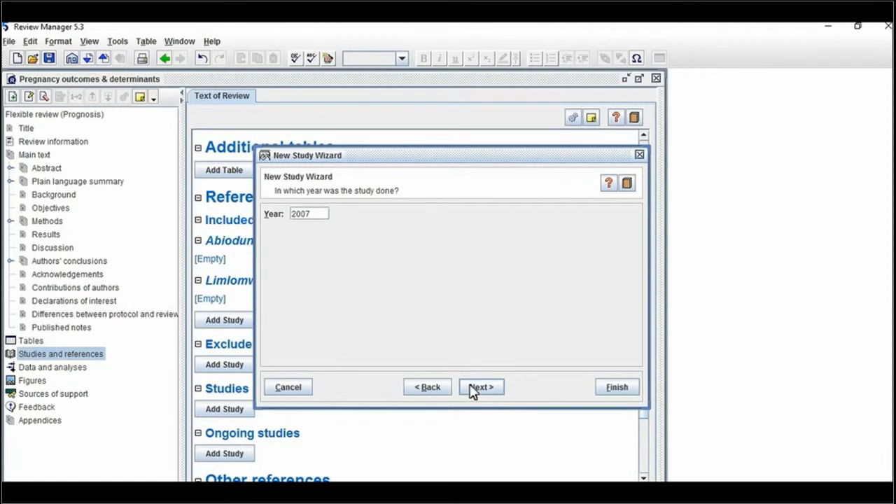
{"action": "left_click", "coordinate": [474, 391]}
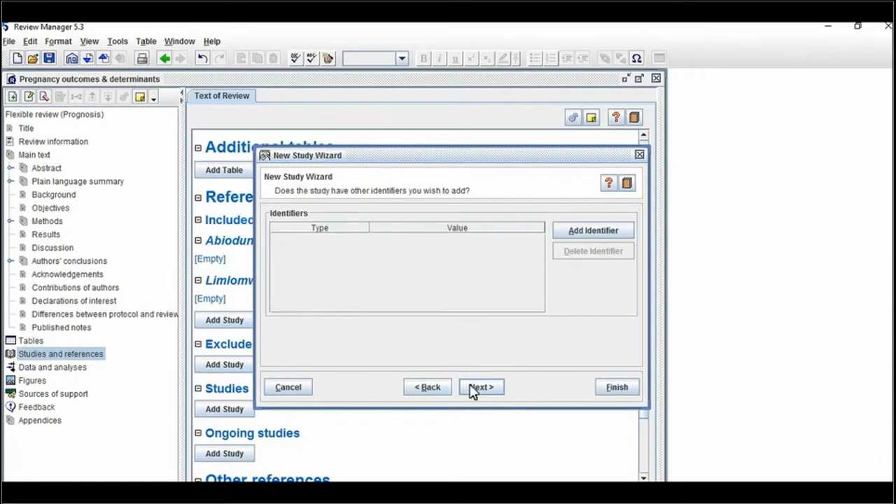
{"action": "left_click", "coordinate": [474, 391]}
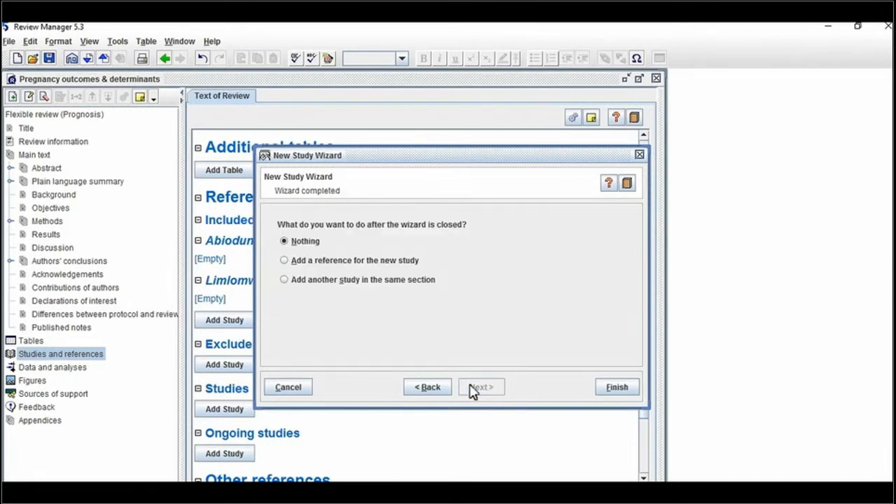
{"action": "left_click", "coordinate": [624, 393]}
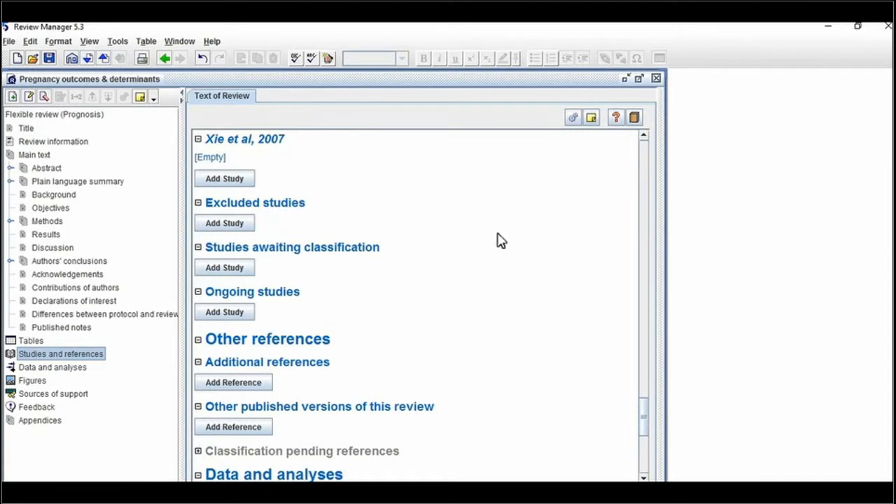
Add a new comparison under Data and analyses, named "Associations with Young Maternal Age"
{"action": "left_click_drag", "start_coordinate": [646, 419], "coordinate": [649, 405]}
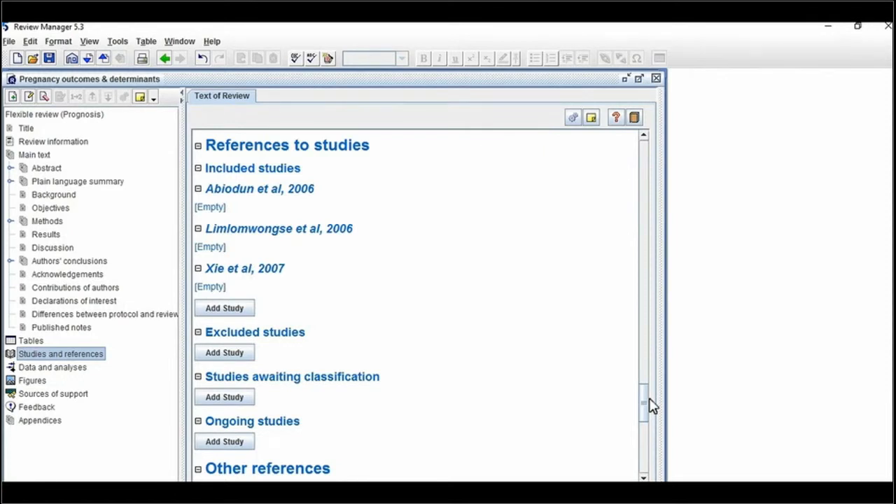
{"action": "left_click", "coordinate": [71, 371]}
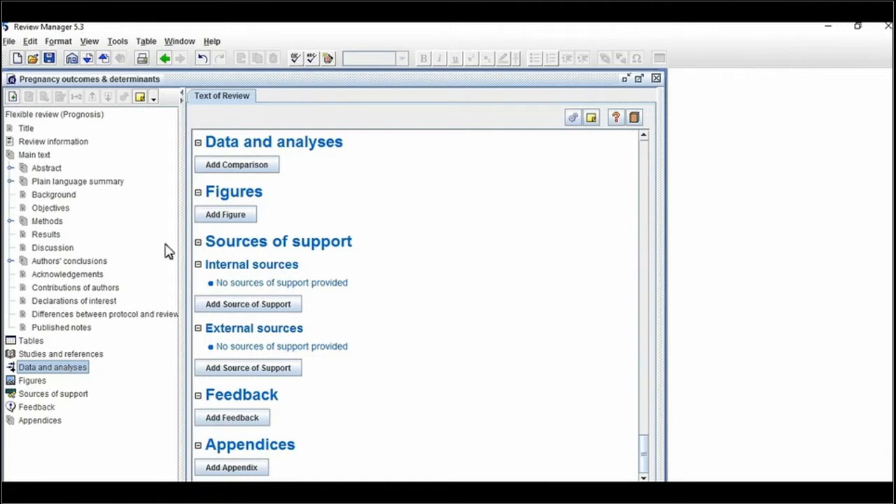
{"action": "left_click", "coordinate": [250, 168]}
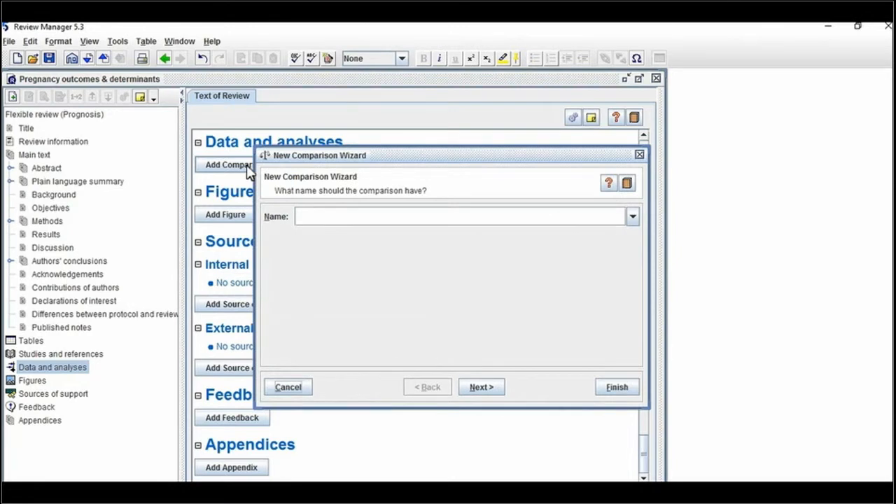
{"action": "left_click", "coordinate": [332, 219]}
{"action": "type", "text": "Associations bette"}
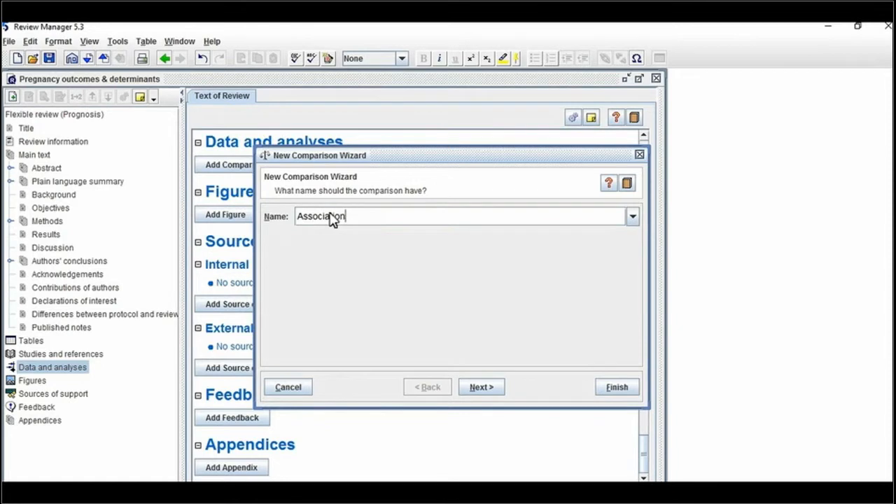
{"action": "key", "text": "BackSpace"}
{"action": "key", "text": "BackSpace"}
{"action": "key", "text": "BackSpace"}
{"action": "key", "text": "BackSpace"}
{"action": "key", "text": "BackSpace"}
{"action": "type", "text": "with YOunge"}
{"action": "key", "text": "BackSpace"}
{"action": "key", "text": "BackSpace"}
{"action": "key", "text": "BackSpace"}
{"action": "key", "text": "BackSpace"}
{"action": "key", "text": "BackSpace"}
{"action": "type", "text": "oung Maternal Age"}
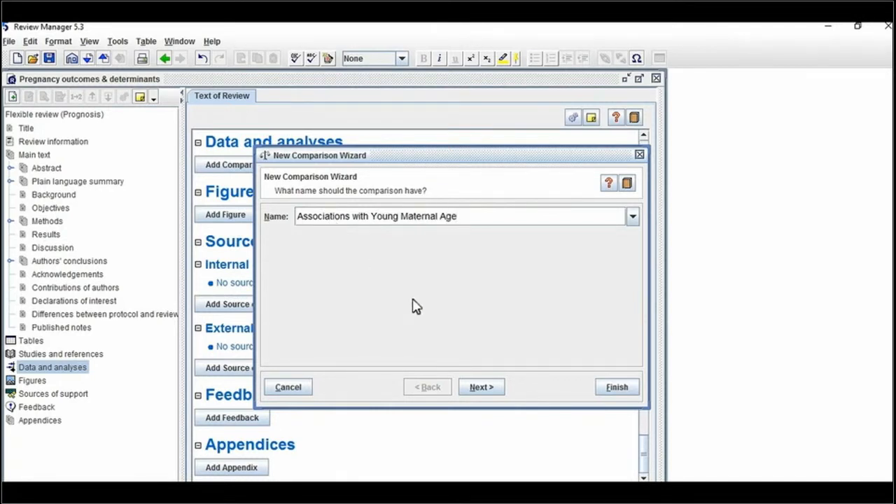
{"action": "left_click", "coordinate": [483, 387]}
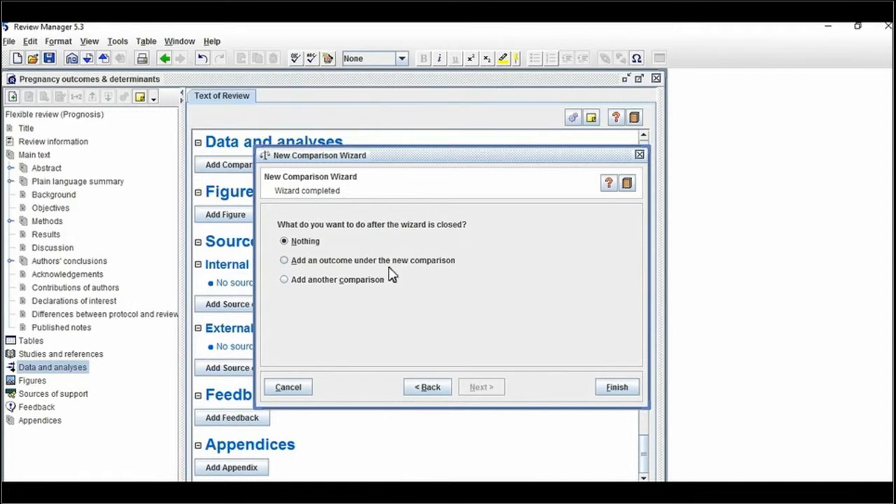
Complete the comparison with an outcome added under it, keeping the Dichotomous data type and the remaining outcome defaults
{"action": "left_click", "coordinate": [285, 260]}
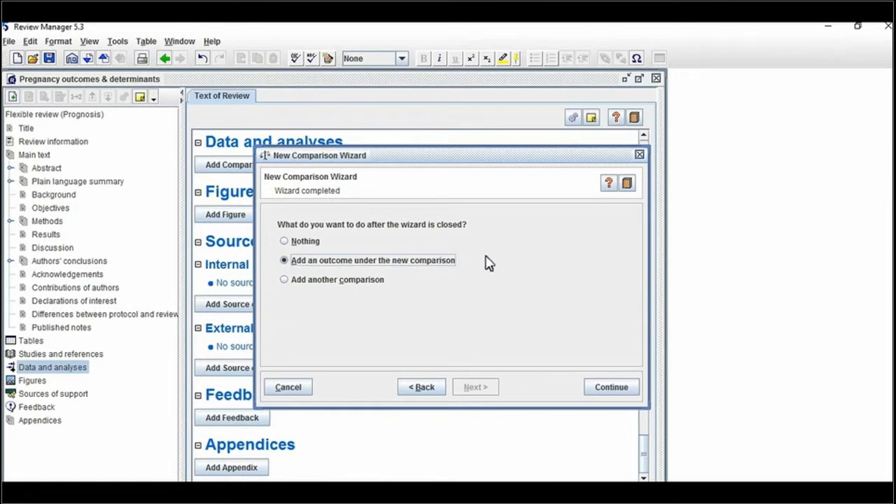
{"action": "left_click", "coordinate": [612, 388]}
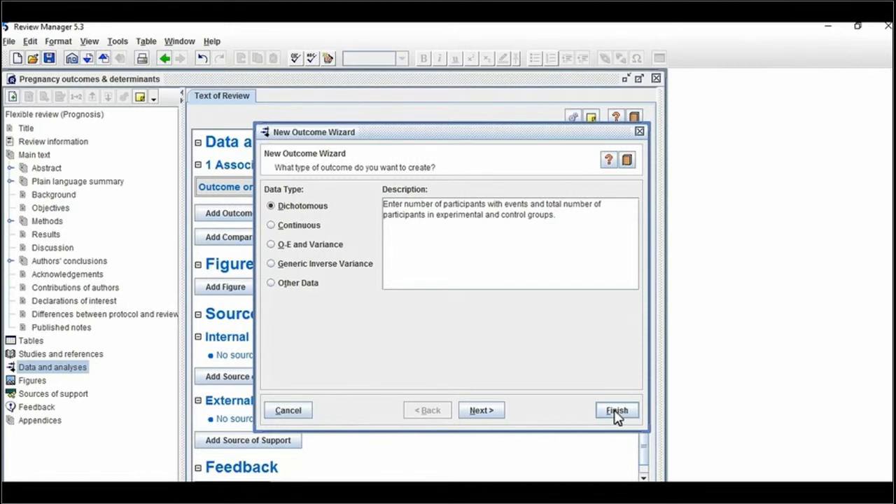
{"action": "left_click", "coordinate": [616, 412]}
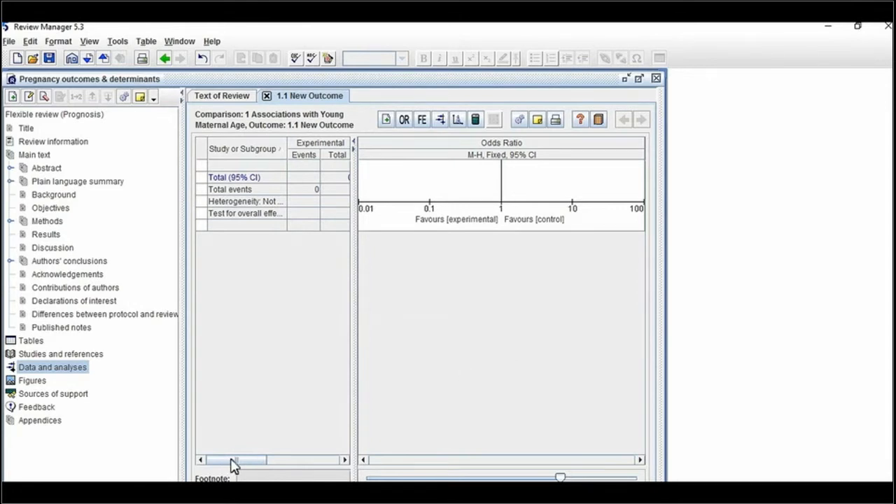
{"action": "left_click_drag", "start_coordinate": [233, 466], "coordinate": [217, 476]}
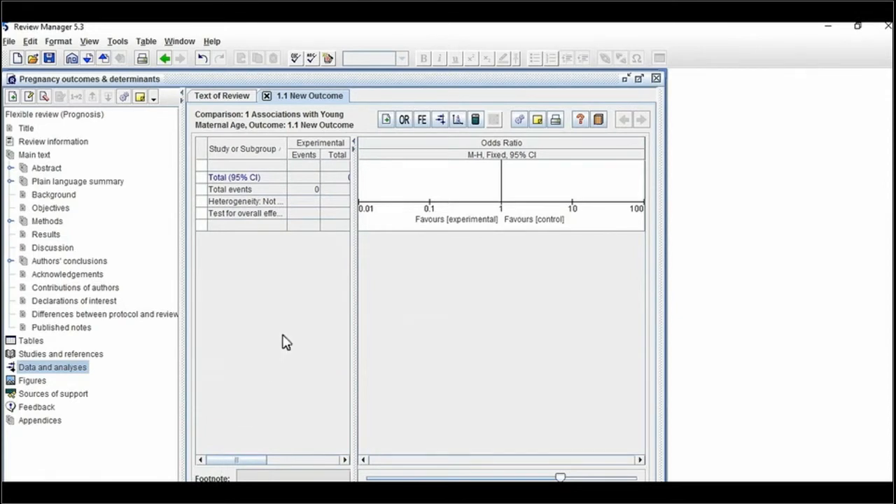
Add study data to the new outcome for all three included studies
{"action": "left_click", "coordinate": [387, 121]}
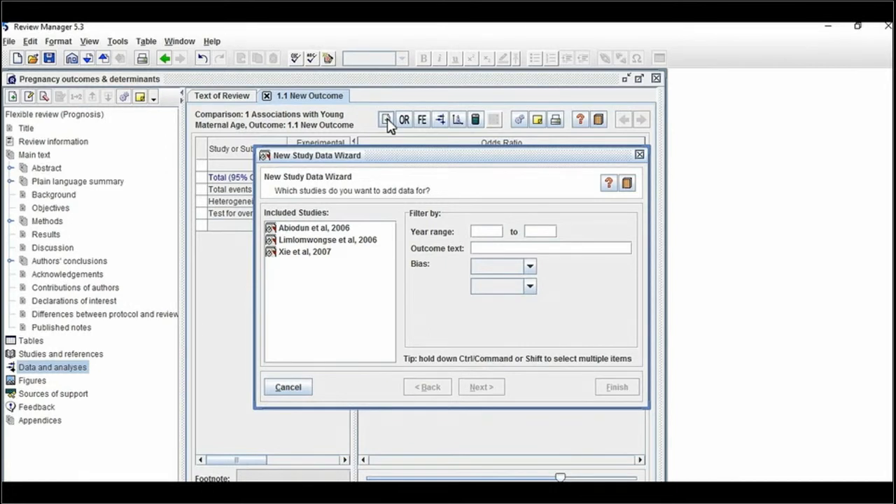
{"action": "left_click", "coordinate": [310, 230]}
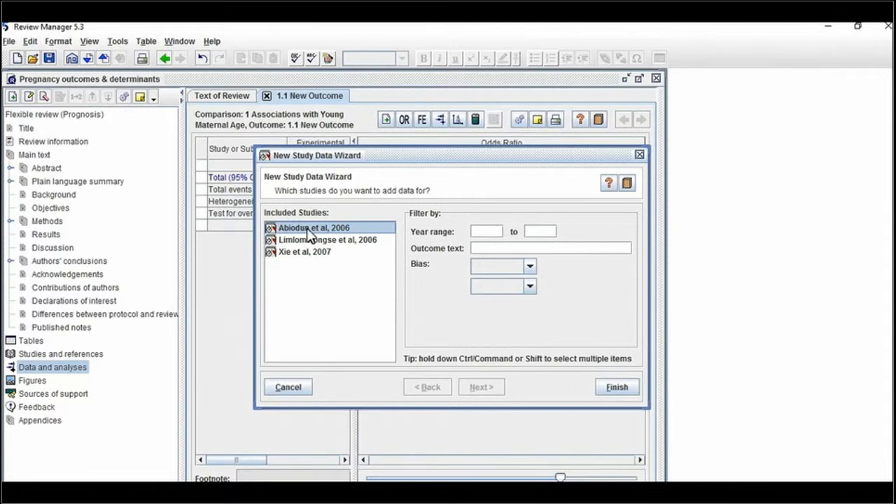
{"action": "left_click", "coordinate": [295, 241], "text": "ctrl"}
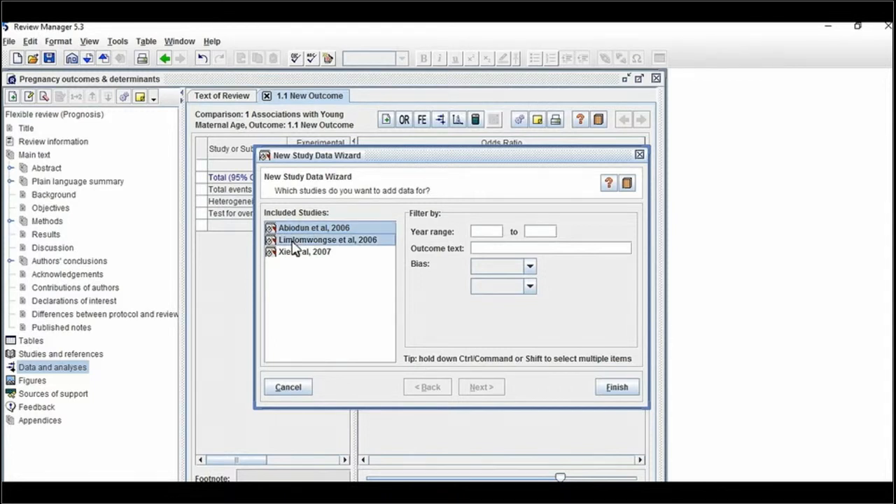
{"action": "left_click", "coordinate": [293, 254], "text": "ctrl"}
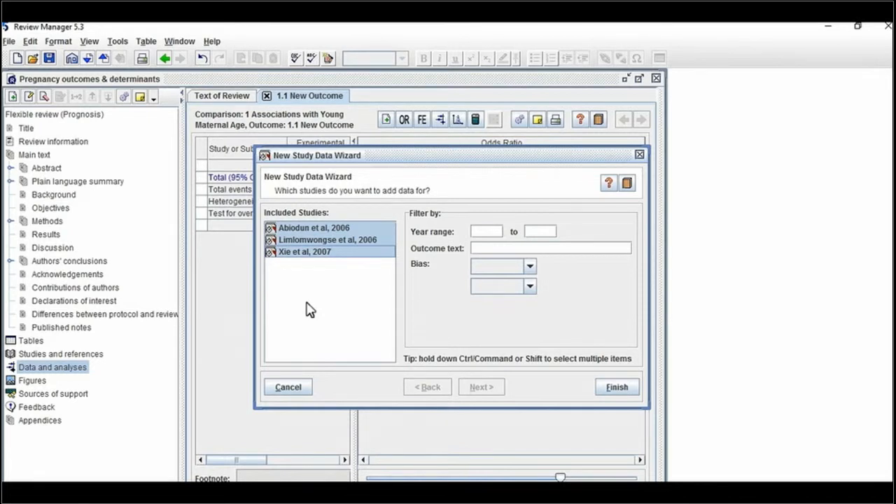
{"action": "left_click", "coordinate": [621, 390]}
{"action": "left_click", "coordinate": [617, 388]}
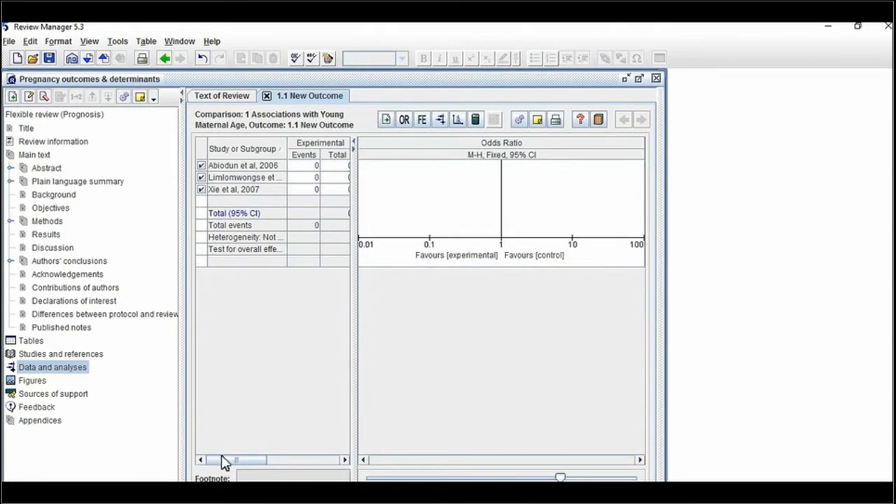
Enter the first study's data: 50 events of 100 total for Experimental and 25 events of 100 total for Control
{"action": "left_click_drag", "start_coordinate": [224, 464], "coordinate": [223, 465]}
{"action": "left_click_drag", "start_coordinate": [222, 465], "coordinate": [242, 466]}
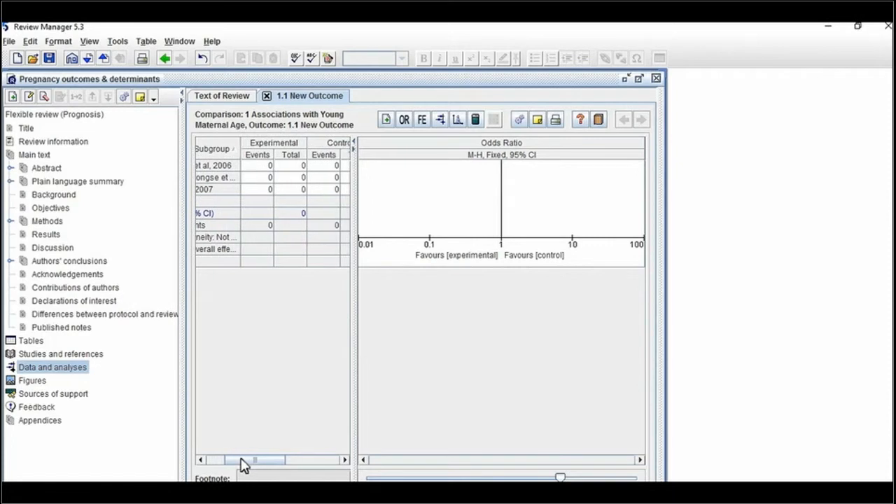
{"action": "left_click", "coordinate": [271, 173]}
{"action": "type", "text": "50"}
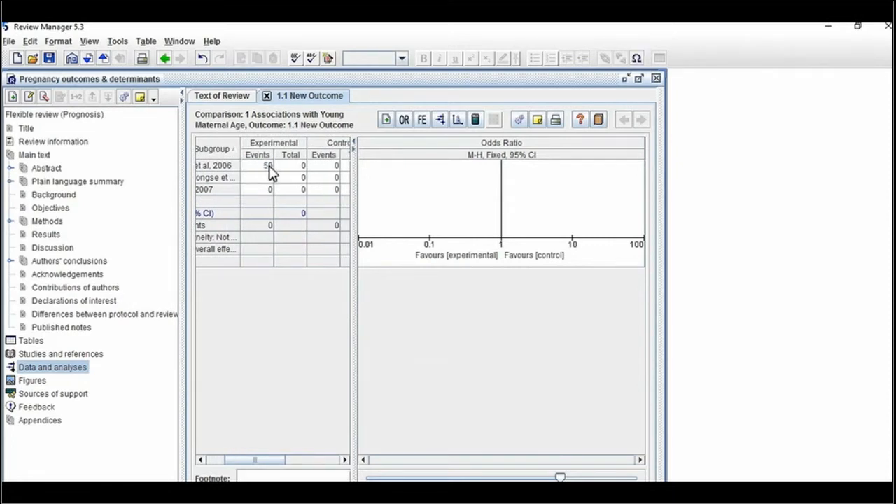
{"action": "left_click", "coordinate": [301, 168]}
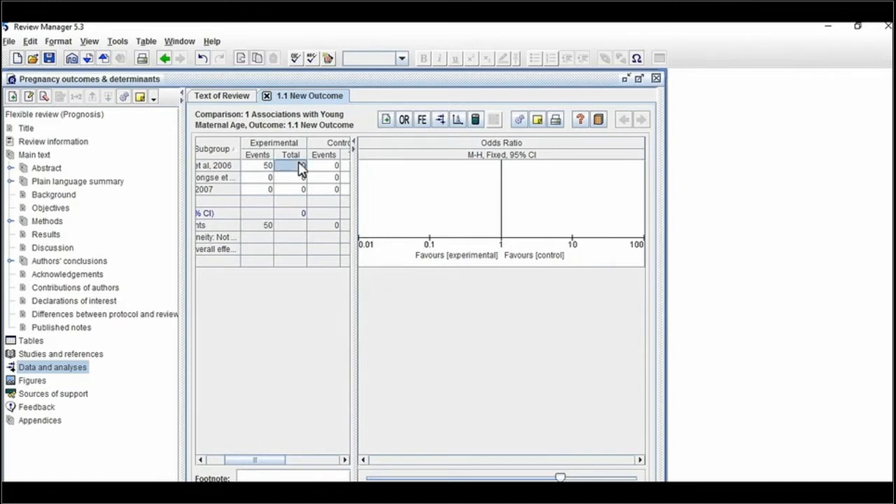
{"action": "type", "text": "100"}
{"action": "left_click", "coordinate": [337, 167]}
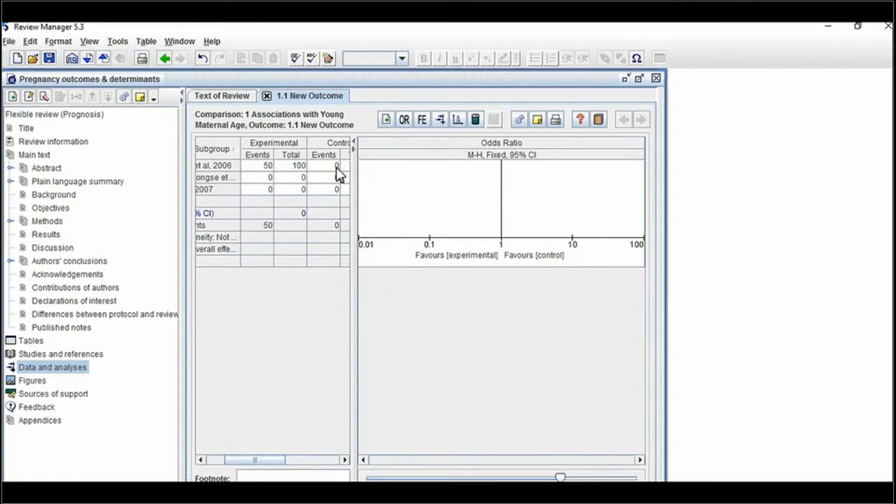
{"action": "left_click", "coordinate": [337, 167]}
{"action": "type", "text": "25"}
{"action": "key", "text": "Tab"}
{"action": "type", "text": "100"}
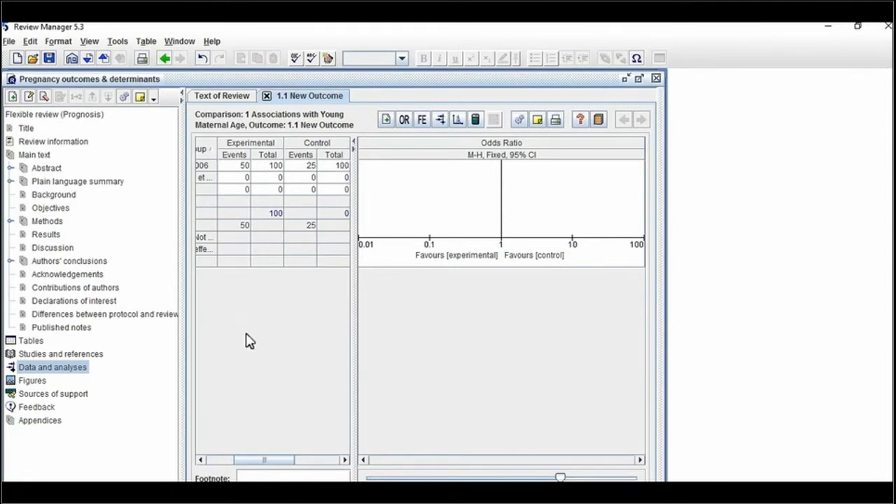
{"action": "key", "text": "Return"}
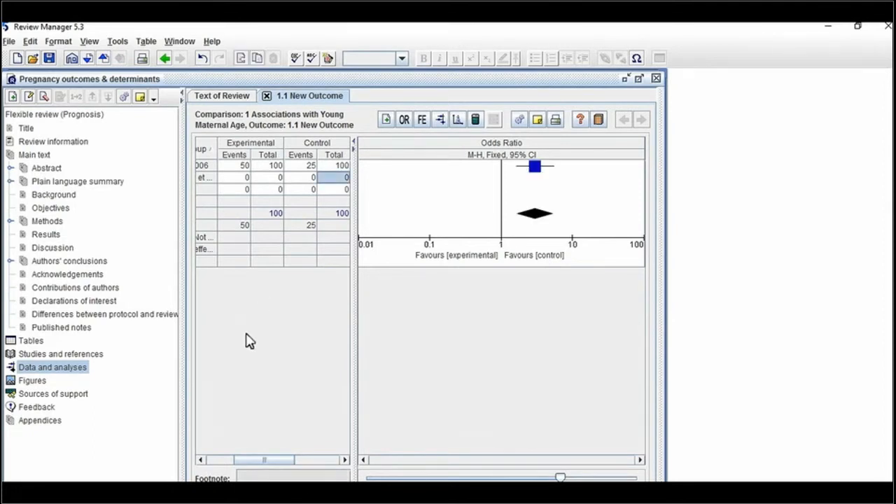
Examine the first study's events and totals in the Experimental and Control groups, cell by cell
{"action": "key", "text": "Left"}
{"action": "key", "text": "Left"}
{"action": "key", "text": "Left"}
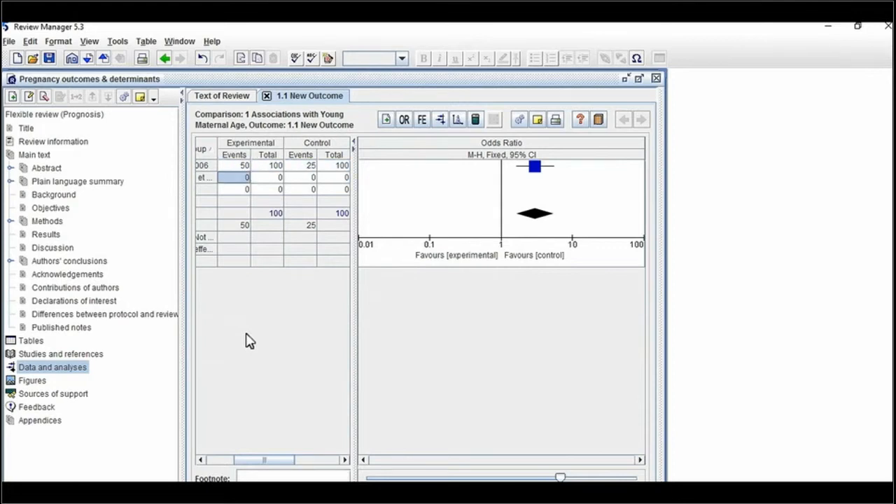
{"action": "key", "text": "Up"}
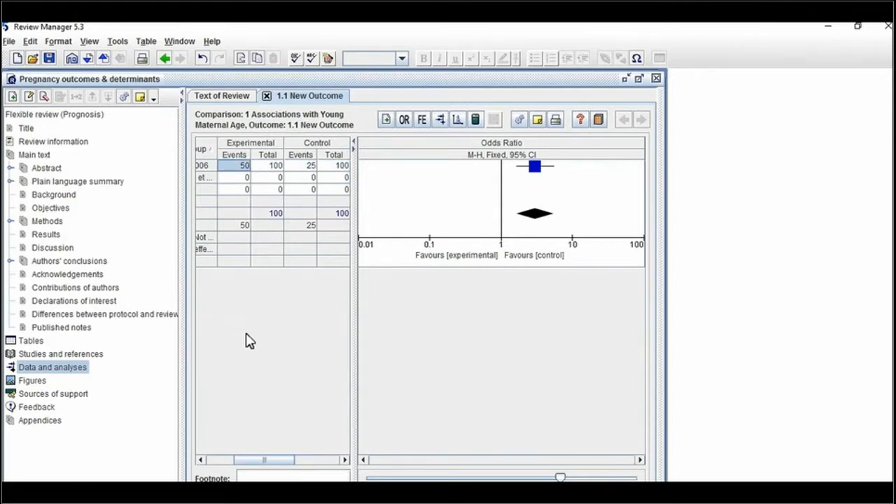
{"action": "key", "text": "Right"}
{"action": "key", "text": "Right"}
{"action": "key", "text": "Right"}
{"action": "key", "text": "Right"}
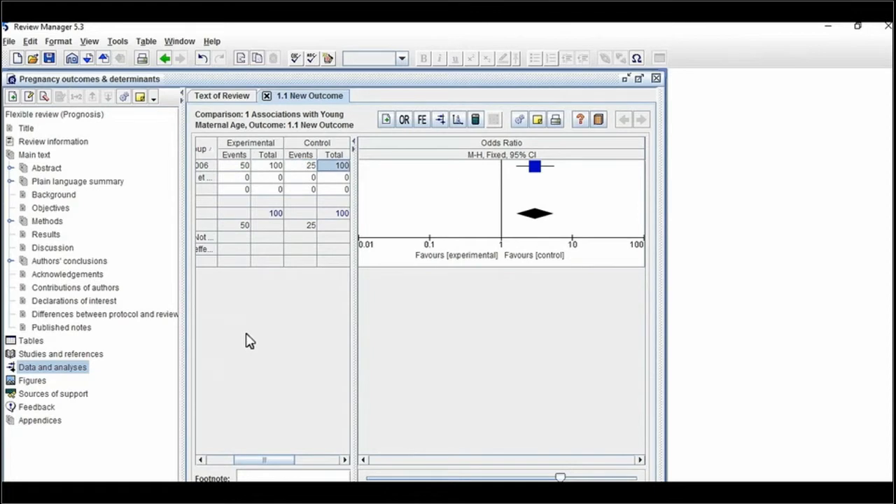
{"action": "key", "text": "Left"}
{"action": "key", "text": "Left"}
{"action": "key", "text": "Left"}
{"action": "key", "text": "Left"}
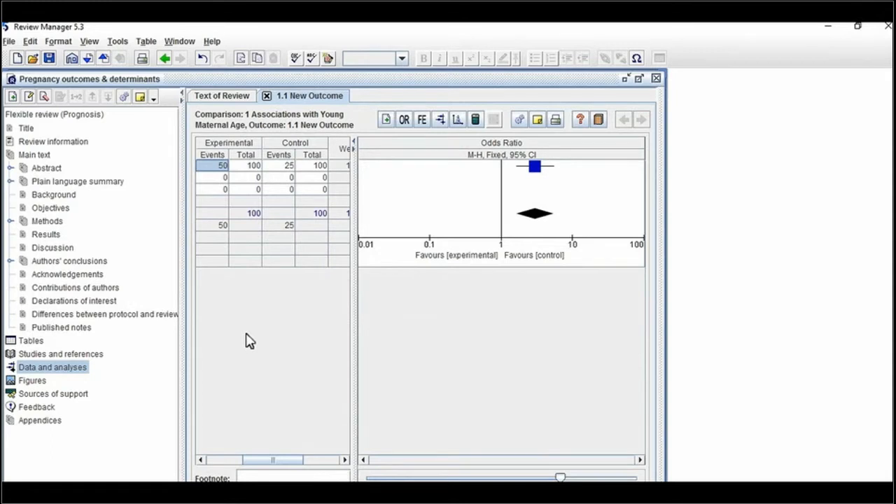
{"action": "key", "text": "Left"}
{"action": "key", "text": "Right"}
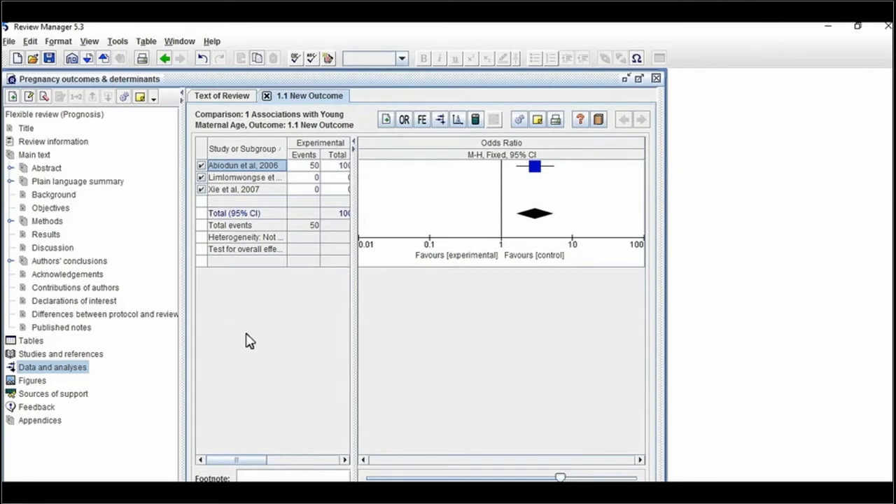
{"action": "key", "text": "Right"}
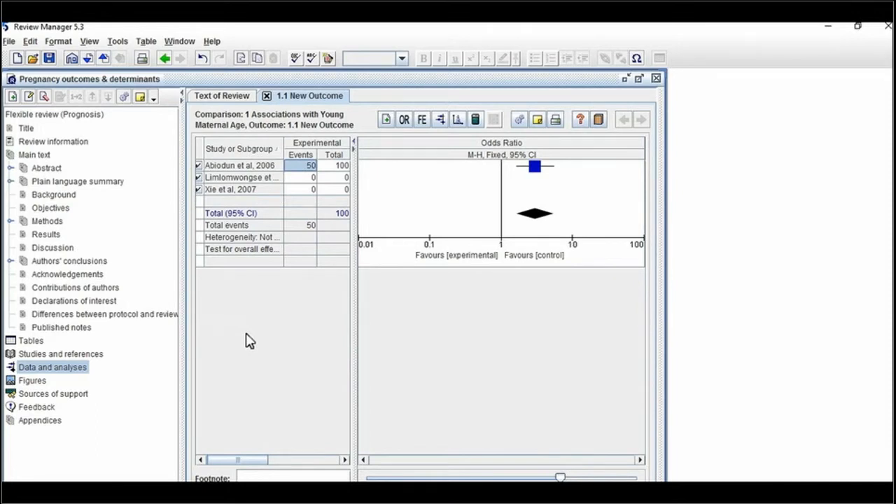
{"action": "key", "text": "Tab"}
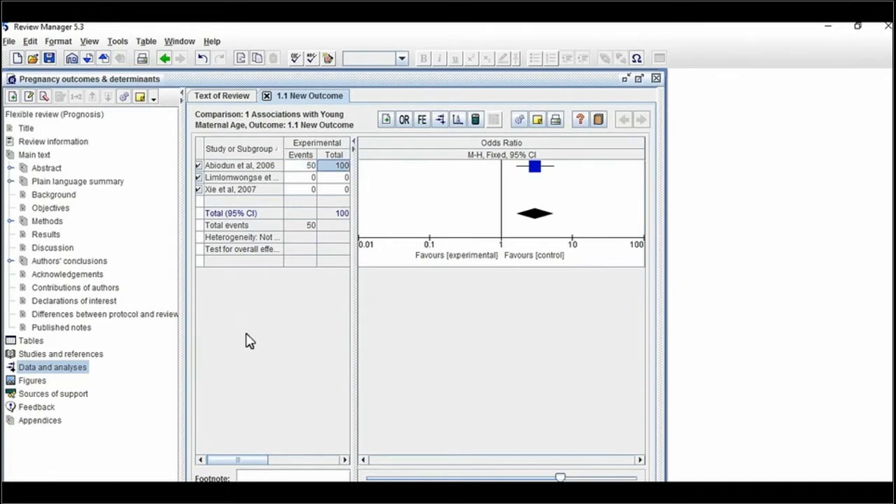
{"action": "key", "text": "Tab"}
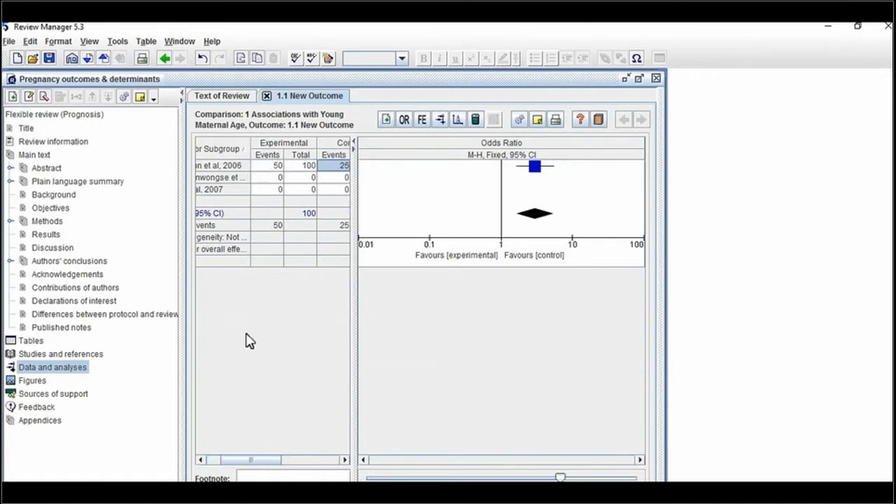
{"action": "key", "text": "Right"}
{"action": "key", "text": "Right"}
{"action": "key", "text": "Left"}
{"action": "key", "text": "Left"}
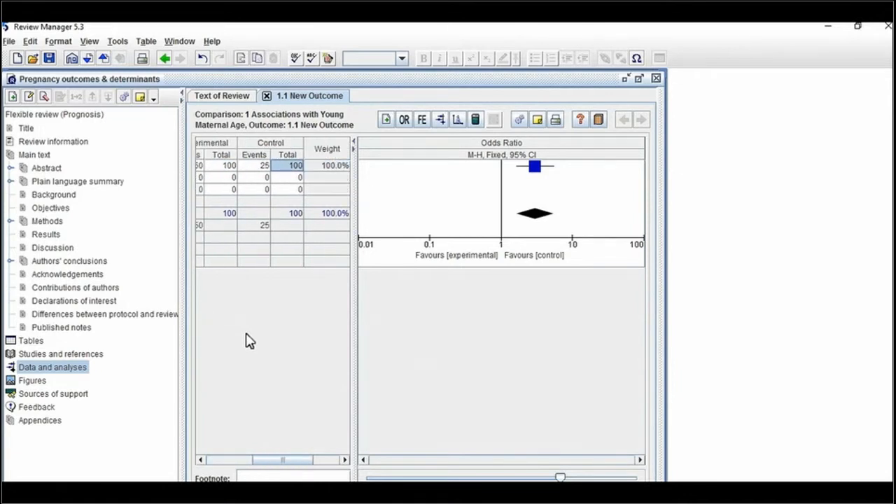
{"action": "key", "text": "Right"}
{"action": "key", "text": "Left"}
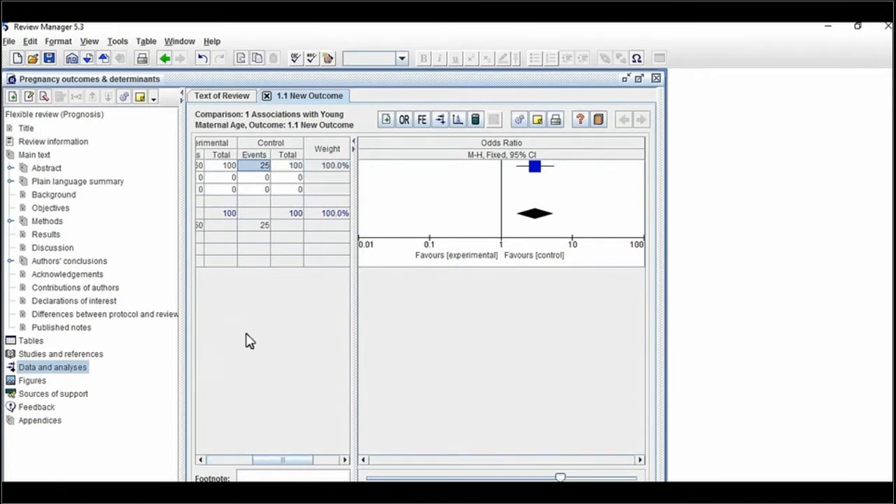
{"action": "key", "text": "Left"}
{"action": "key", "text": "Left"}
{"action": "key", "text": "Left"}
{"action": "key", "text": "Left"}
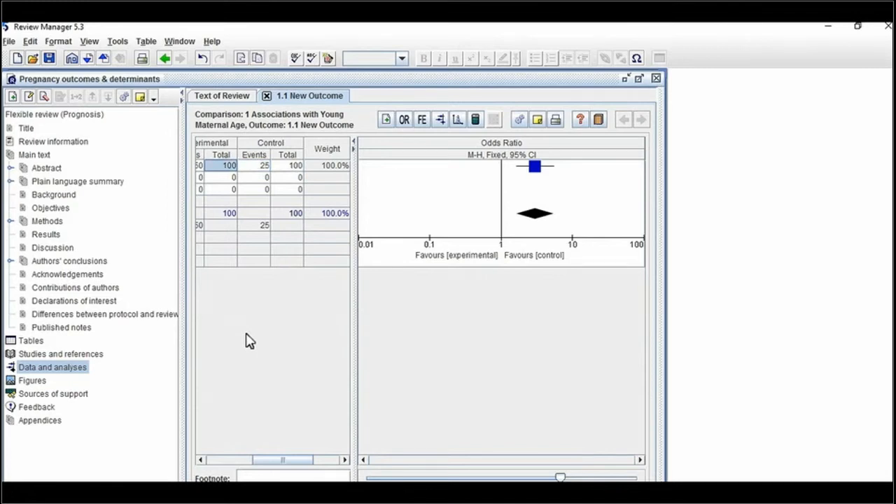
{"action": "key", "text": "Left"}
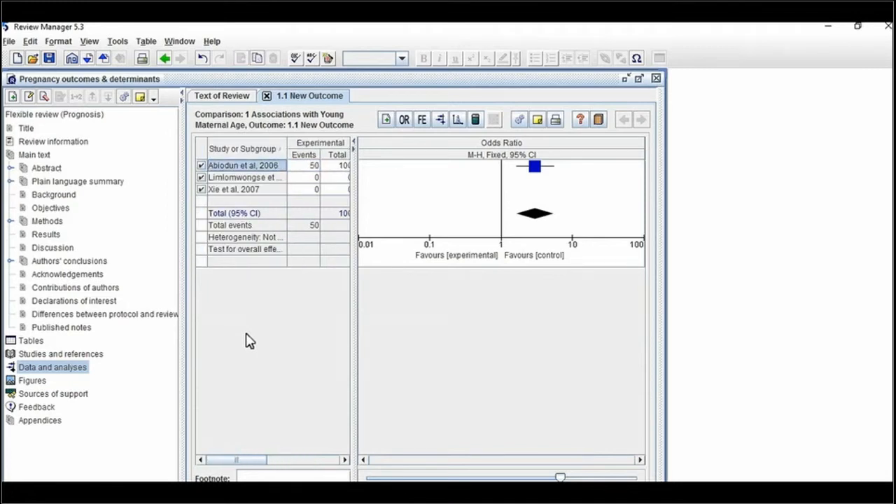
{"action": "key", "text": "Right"}
{"action": "key", "text": "Left"}
{"action": "key", "text": "Left"}
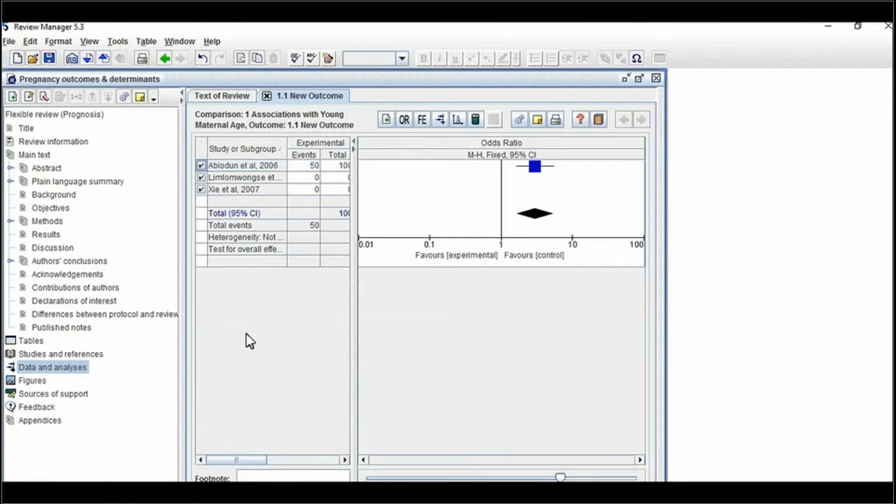
Examine the second study's Events and Total cells in the Experimental group
{"action": "key", "text": "Down"}
{"action": "key", "text": "Right"}
{"action": "key", "text": "Right"}
{"action": "key", "text": "Left"}
{"action": "key", "text": "Left"}
{"action": "key", "text": "Right"}
{"action": "key", "text": "Right"}
{"action": "key", "text": "Left"}
{"action": "key", "text": "Left"}
{"action": "key", "text": "Right"}
{"action": "key", "text": "Right"}
{"action": "key", "text": "Right"}
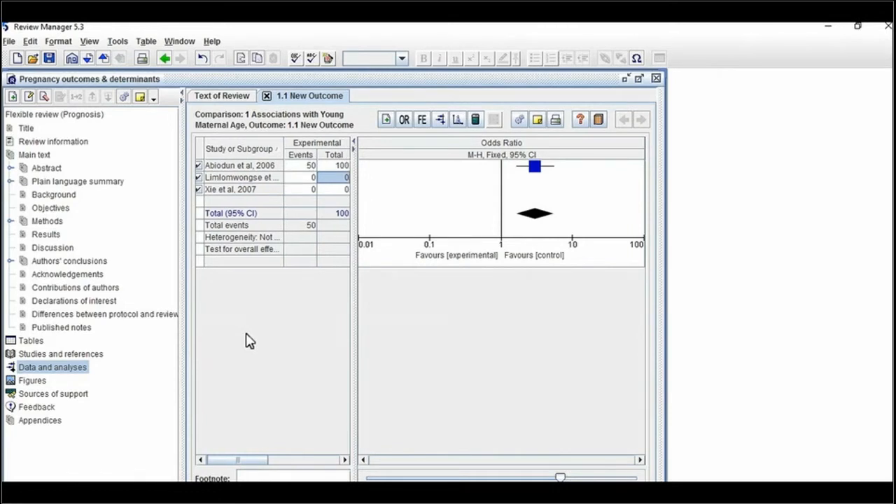
{"action": "key", "text": "Left"}
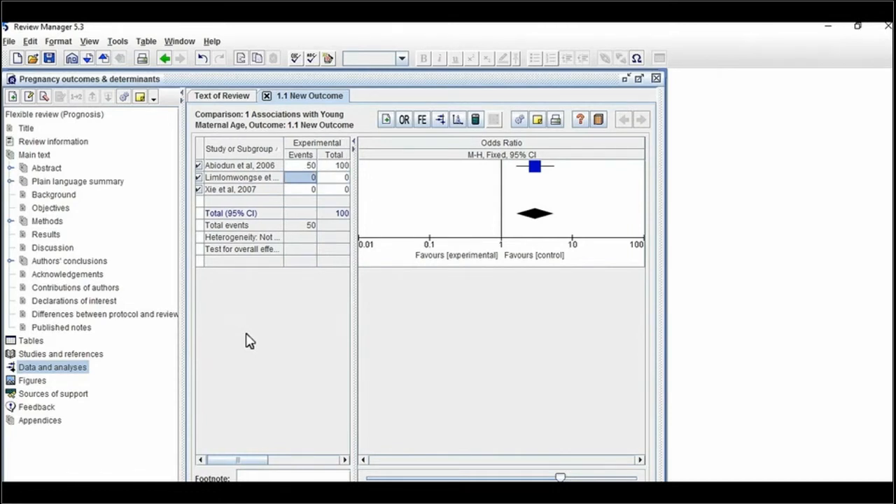
Examine the second study's Control group cells and Weight, returning to its Experimental Events cell
{"action": "key", "text": "Right"}
{"action": "key", "text": "Right"}
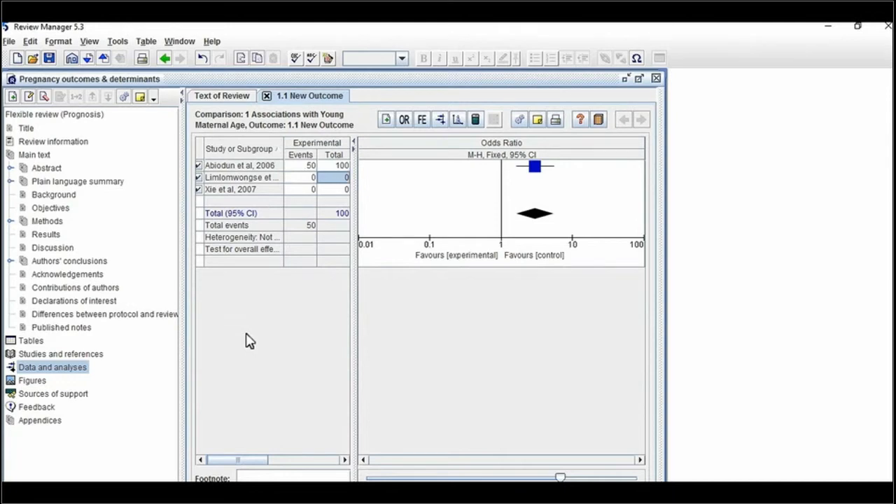
{"action": "key", "text": "Right"}
{"action": "key", "text": "Right"}
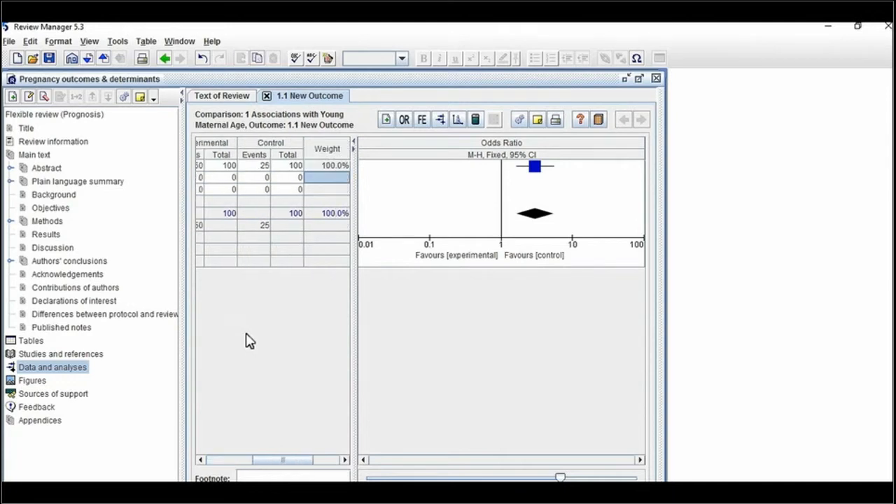
{"action": "key", "text": "Left"}
{"action": "key", "text": "Left"}
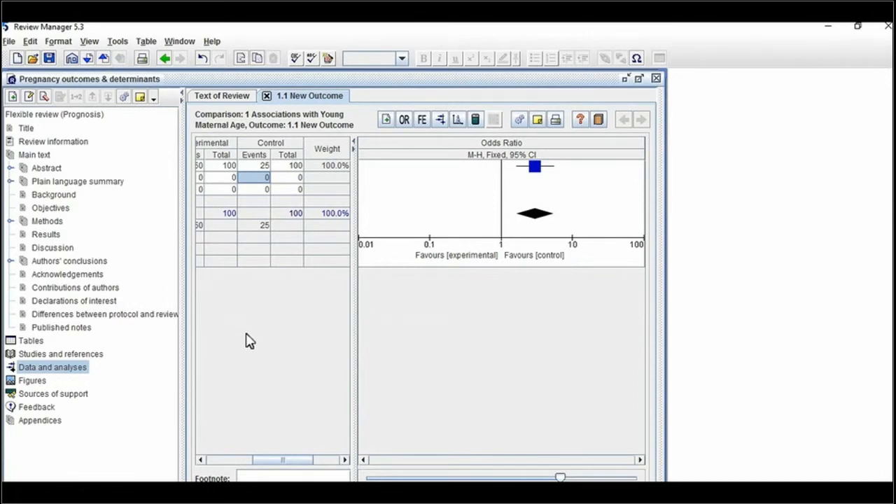
{"action": "key", "text": "Left"}
{"action": "key", "text": "Left"}
{"action": "key", "text": "Left"}
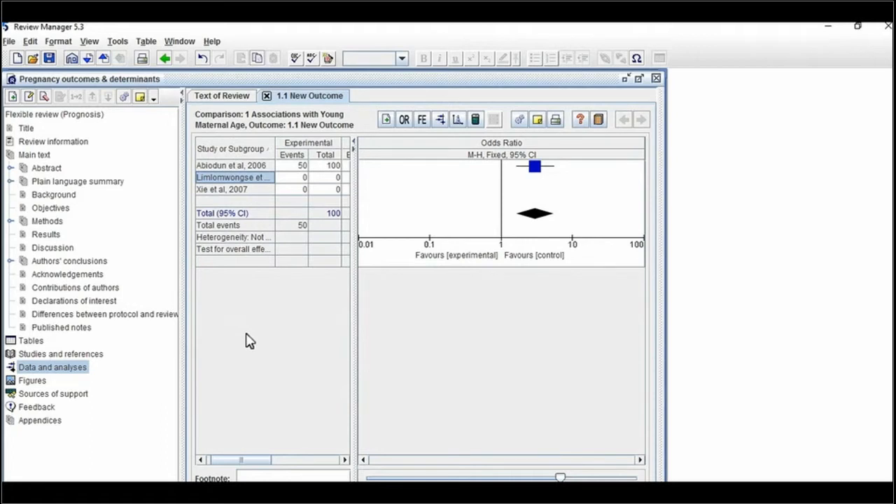
{"action": "key", "text": "Right"}
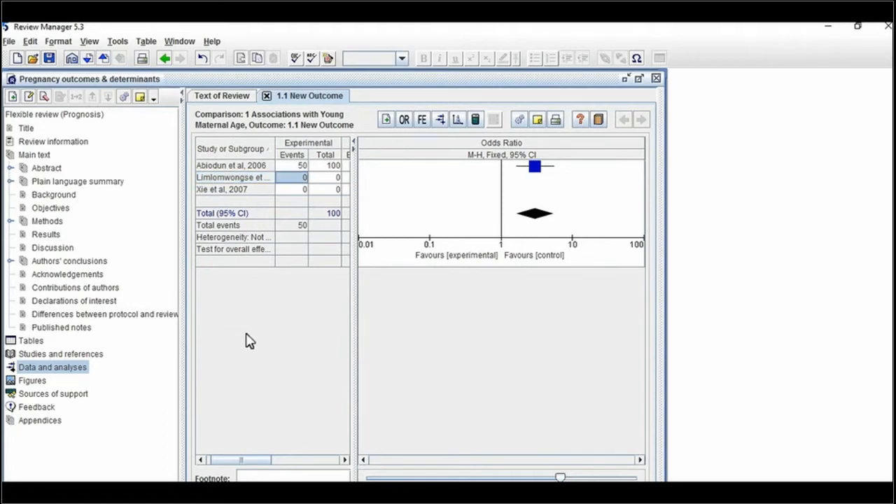
Review the third study's row across to its Odds Ratio and compare it with the second study's Odds Ratio
{"action": "key", "text": "Down"}
{"action": "key", "text": "Right"}
{"action": "key", "text": "Right"}
{"action": "key", "text": "Right"}
{"action": "key", "text": "Right"}
{"action": "key", "text": "Right"}
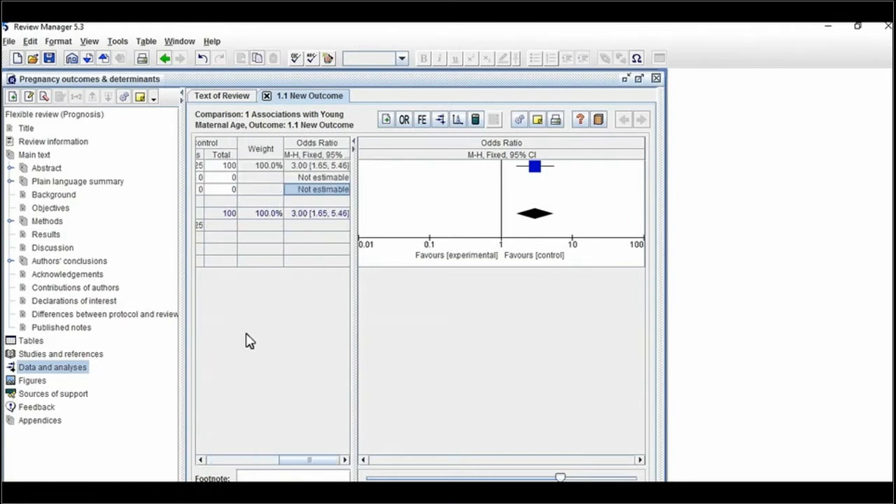
{"action": "key", "text": "Up"}
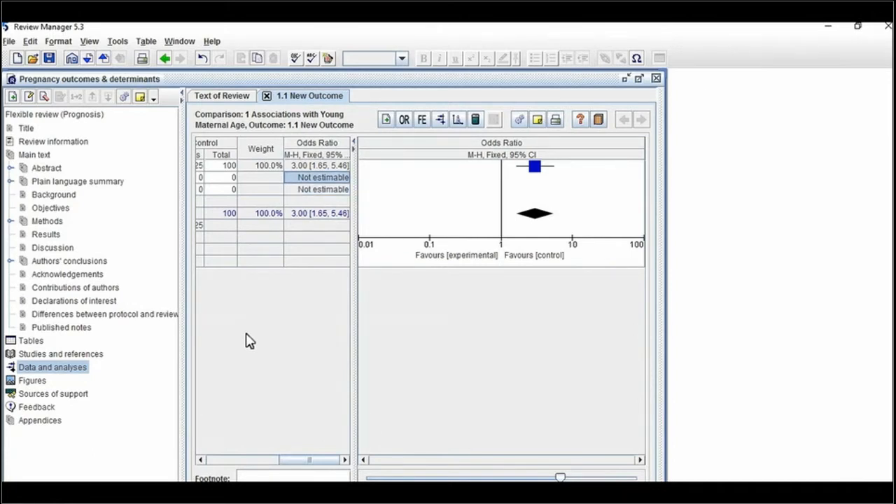
Review the second study's Experimental and Control events and totals together with its Weight column
{"action": "key", "text": "Left"}
{"action": "key", "text": "Left"}
{"action": "key", "text": "Left"}
{"action": "key", "text": "Left"}
{"action": "key", "text": "Left"}
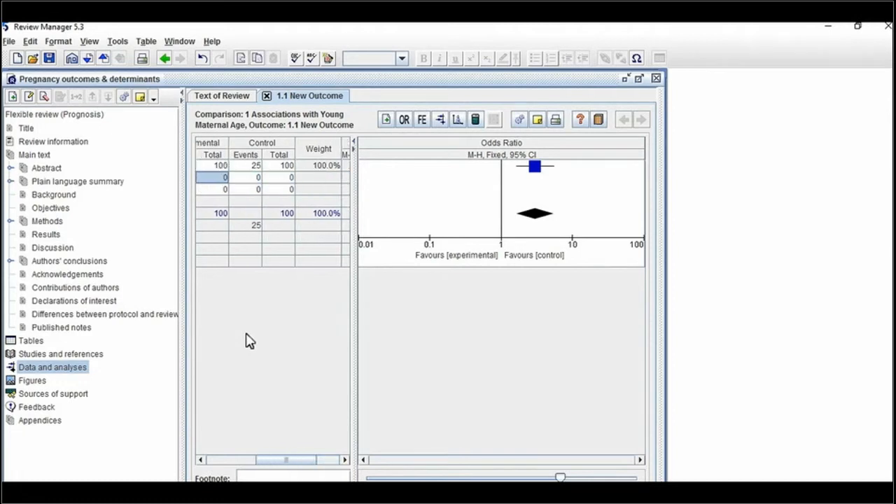
{"action": "key", "text": "Left"}
{"action": "key", "text": "Right"}
{"action": "key", "text": "Right"}
{"action": "key", "text": "Right"}
{"action": "key", "text": "Right"}
{"action": "key", "text": "Right"}
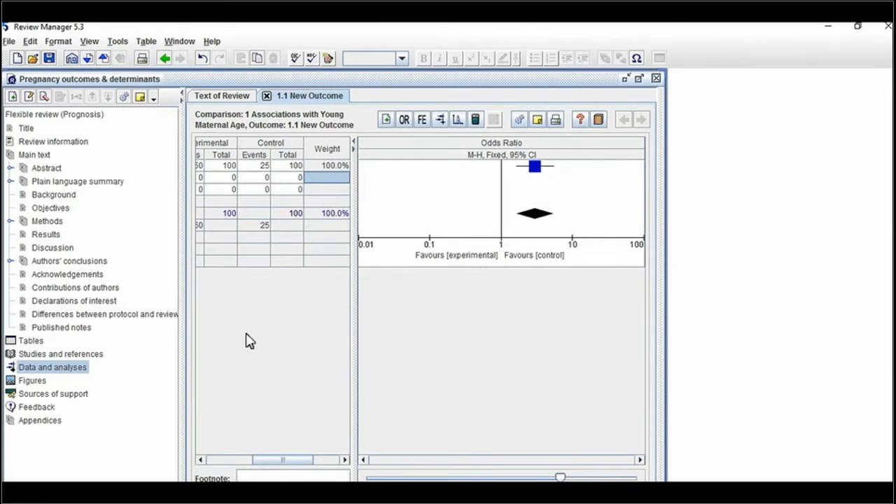
{"action": "key", "text": "Left"}
{"action": "key", "text": "Left"}
{"action": "key", "text": "Left"}
{"action": "key", "text": "Left"}
{"action": "key", "text": "Left"}
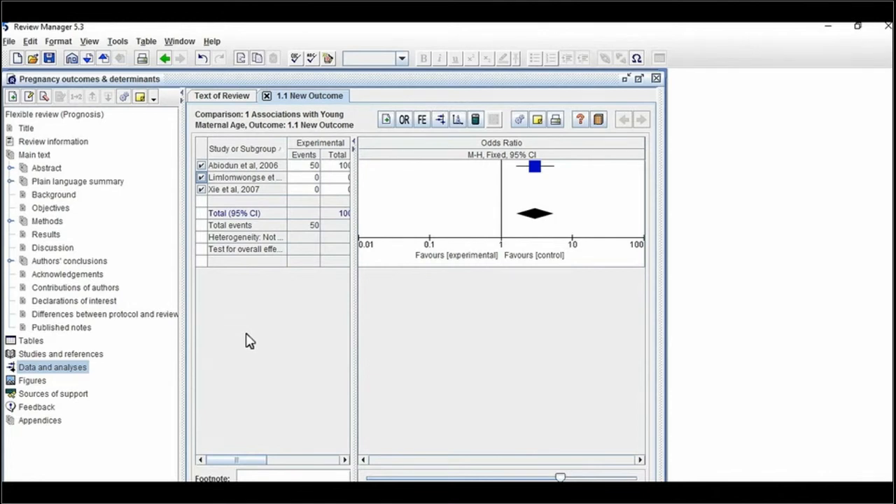
Inspect the second study's entire row, from the study name through to the Odds Ratio and back to its inclusion checkbox
{"action": "key", "text": "Tab"}
{"action": "key", "text": "Tab"}
{"action": "key", "text": "Tab"}
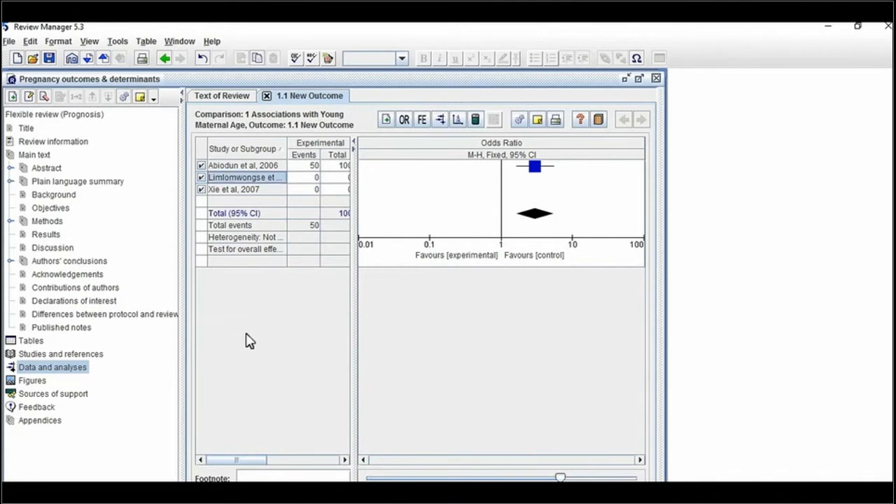
{"action": "key", "text": "Tab"}
{"action": "key", "text": "Tab"}
{"action": "key", "text": "Tab"}
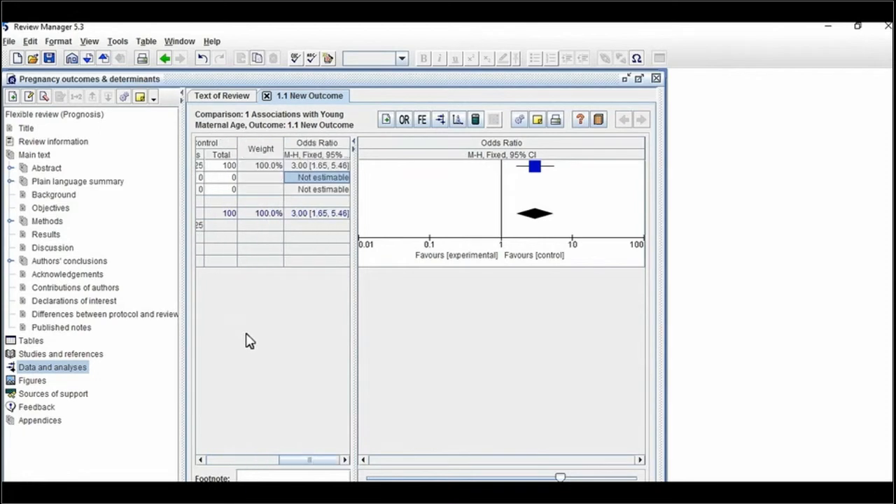
{"action": "key", "text": "shift+Tab"}
{"action": "key", "text": "shift+Tab"}
{"action": "key", "text": "shift+Tab"}
{"action": "key", "text": "shift+Tab"}
{"action": "key", "text": "shift+Tab"}
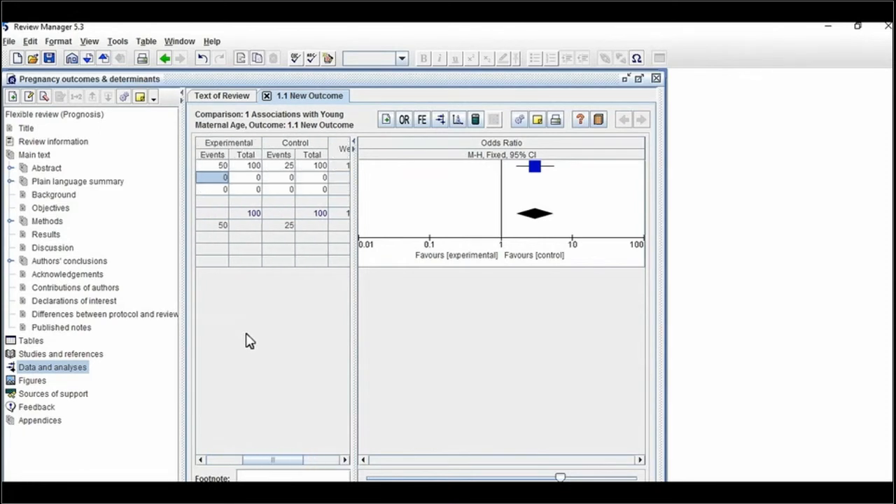
{"action": "key", "text": "shift+Tab"}
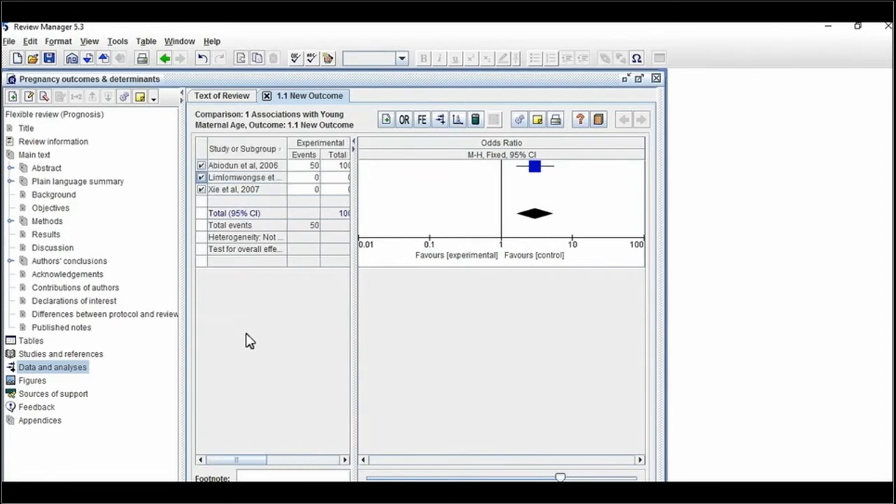